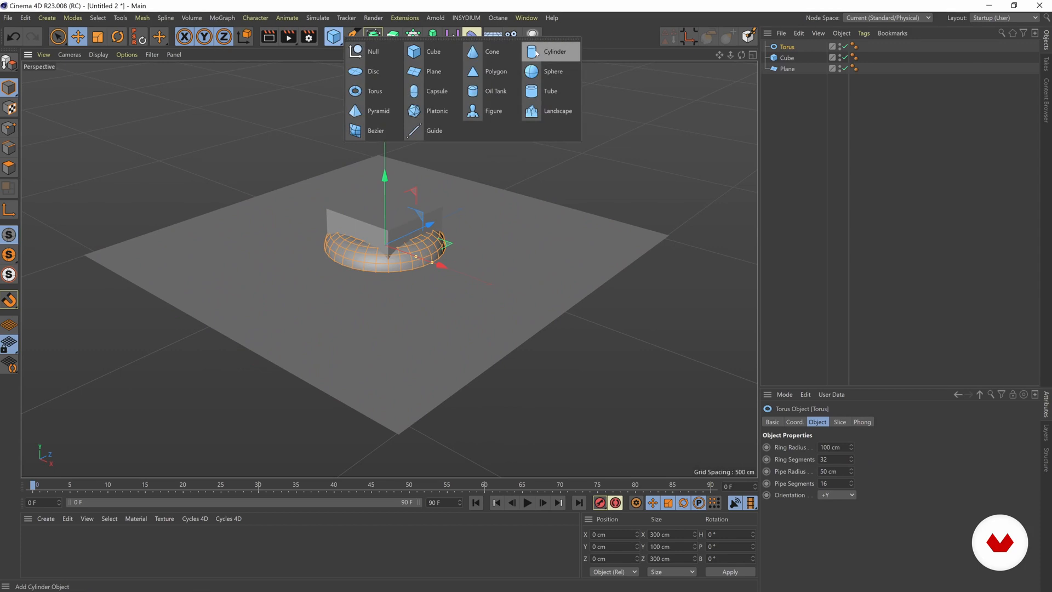
Add a cylinder primitive and move the cube to about X -219 cm, Y 105 cm, Z -268 cm.
{"action": "left_click", "coordinate": [536, 53]}
{"action": "scroll", "coordinate": [301, 286], "scroll_direction": "up", "scroll_amount": 5}
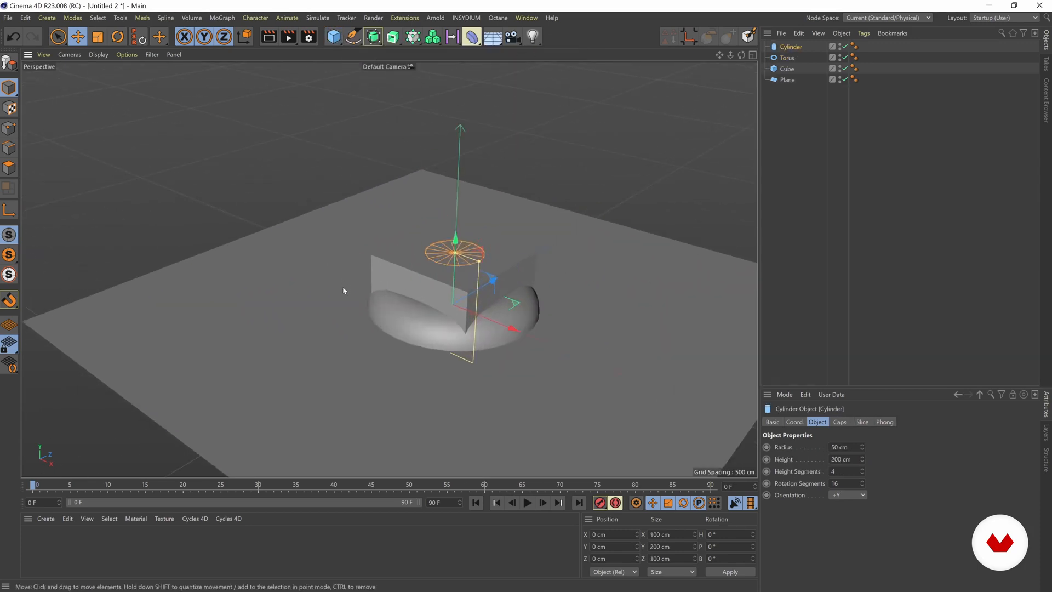
{"action": "left_click", "coordinate": [337, 235]}
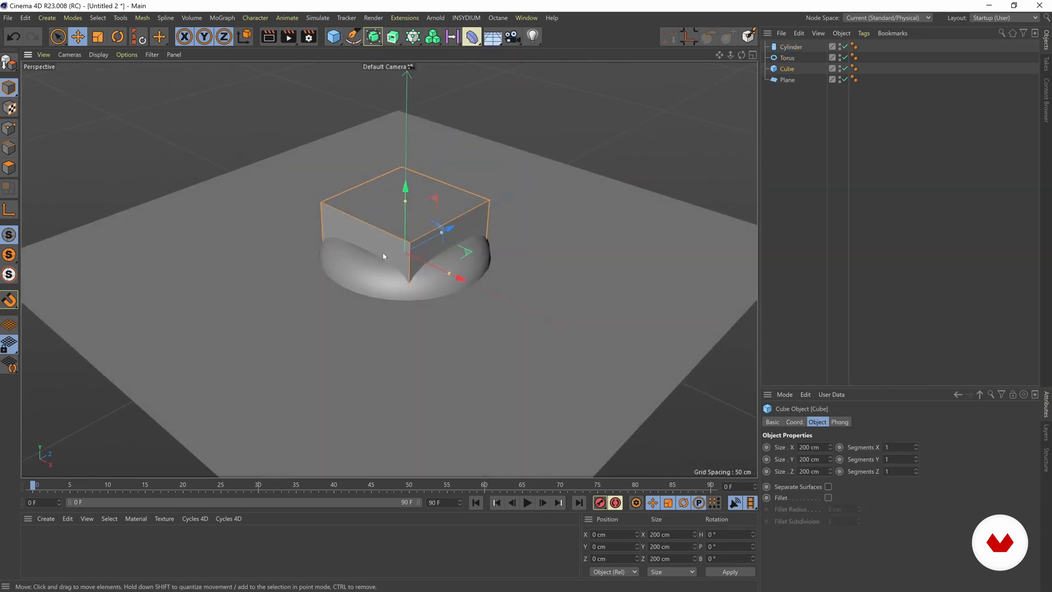
{"action": "left_click_drag", "start_coordinate": [469, 253], "coordinate": [263, 264]}
{"action": "left_click_drag", "start_coordinate": [194, 205], "coordinate": [196, 136]}
Rotate the cylinder to a pitch of -90° and move it to about X 270 cm, Z -187 cm.
{"action": "left_click", "coordinate": [386, 236]}
{"action": "key", "text": "r"}
{"action": "left_click_drag", "start_coordinate": [386, 236], "coordinate": [520, 373], "text": "shift"}
{"action": "key", "text": "e"}
Move the torus clear of the other primitives, raise it above the plane, thin its pipe and increase its ring segments.
{"action": "left_click", "coordinate": [422, 265]}
{"action": "left_click_drag", "start_coordinate": [455, 262], "coordinate": [558, 285]}
{"action": "left_click_drag", "start_coordinate": [468, 176], "coordinate": [470, 168]}
{"action": "left_click_drag", "start_coordinate": [851, 459], "coordinate": [851, 444]}
{"action": "left_click", "coordinate": [619, 129]}
Set the cylinder's rotation segments to 53, raise it to about Y 49 cm and move it away from the torus.
{"action": "left_click", "coordinate": [448, 397]}
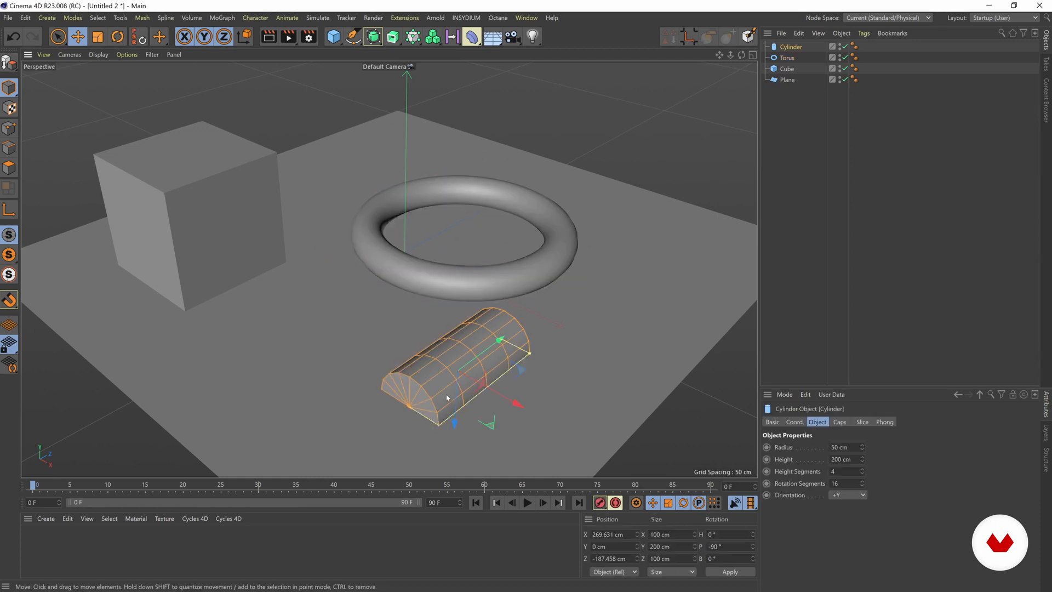
{"action": "left_click_drag", "start_coordinate": [862, 484], "coordinate": [861, 460]}
{"action": "middle_click_drag", "start_coordinate": [476, 358], "coordinate": [474, 340], "text": "alt"}
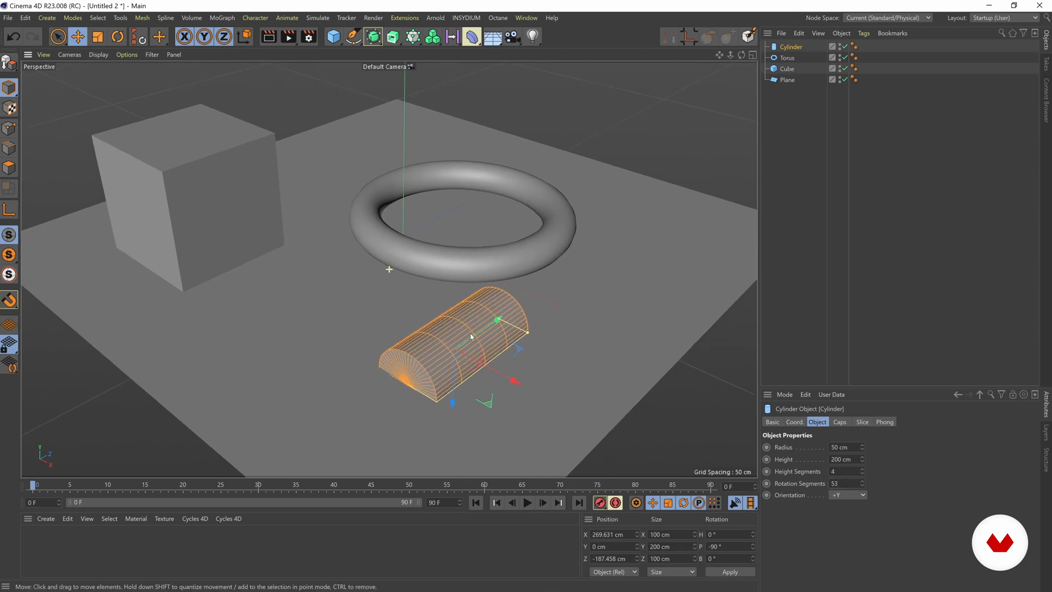
{"action": "mouse_move", "coordinate": [459, 397]}
{"action": "left_mouse_down"}
{"action": "mouse_move", "coordinate": [459, 367]}
{"action": "mouse_move", "coordinate": [459, 376]}
{"action": "left_mouse_up"}
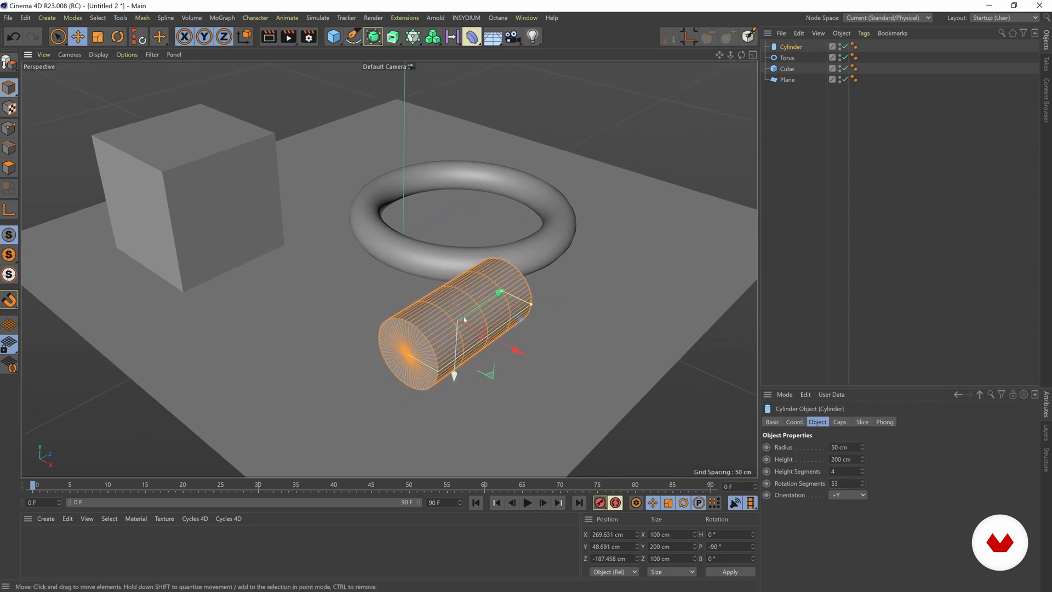
{"action": "left_click_drag", "start_coordinate": [502, 293], "coordinate": [516, 362]}
Duplicate the cube along the Z axis and place the copy at about Z 74 cm.
{"action": "left_click", "coordinate": [413, 246]}
{"action": "middle_click_drag", "start_coordinate": [413, 246], "coordinate": [402, 254], "text": "alt"}
{"action": "left_click", "coordinate": [191, 235]}
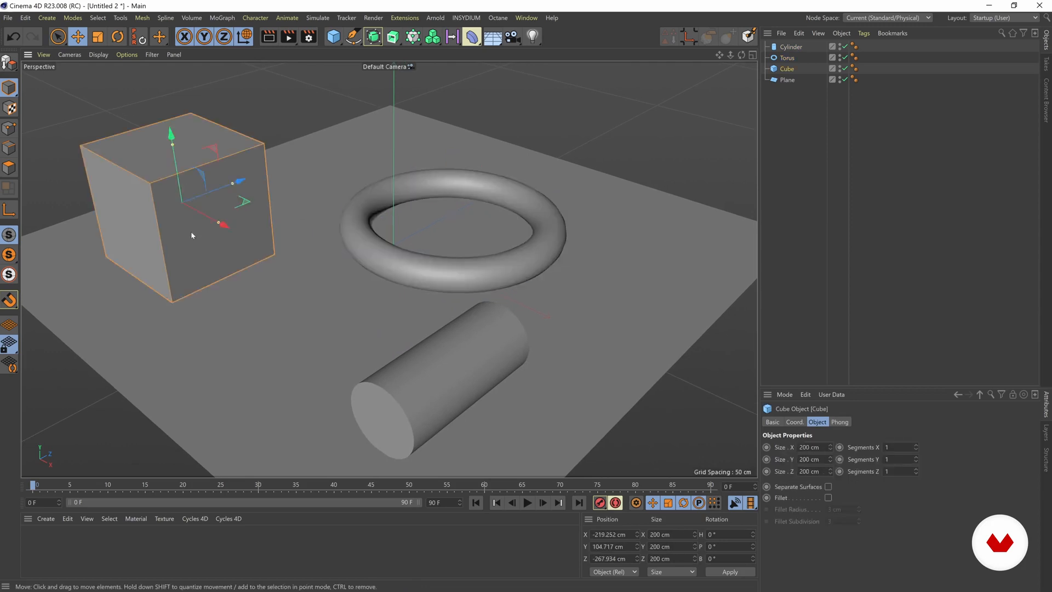
{"action": "middle_click_drag", "start_coordinate": [192, 235], "coordinate": [218, 240], "text": "alt"}
{"action": "left_click_drag", "start_coordinate": [265, 189], "coordinate": [405, 128], "text": "ctrl"}
{"action": "middle_click_drag", "start_coordinate": [587, 199], "coordinate": [573, 224], "text": "alt"}
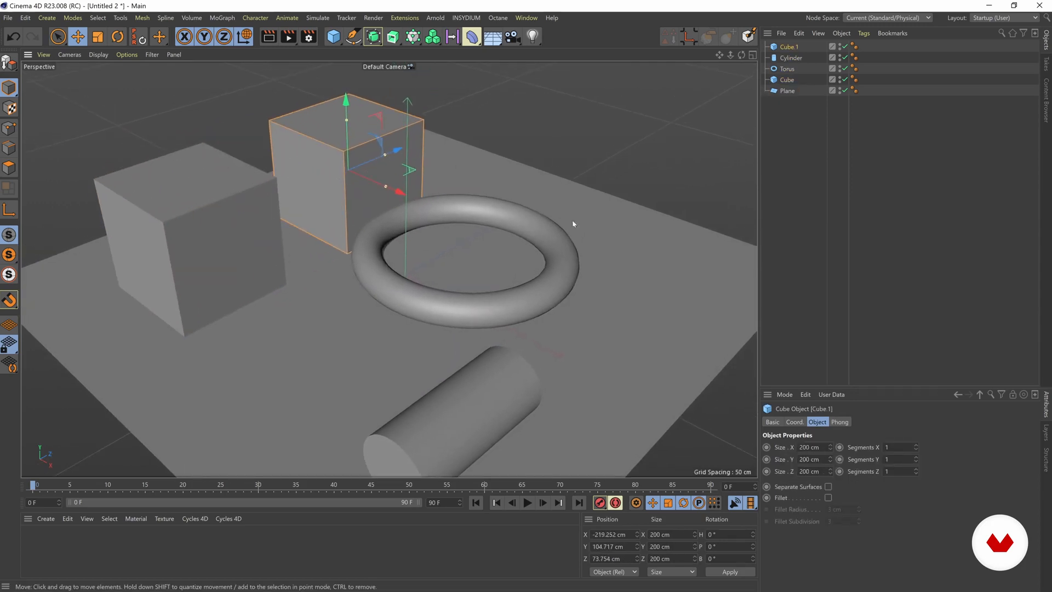
Enable Fillet on the duplicated cube and adjust it to give softly rounded edges.
{"action": "left_click", "coordinate": [828, 498]}
{"action": "left_click_drag", "start_coordinate": [858, 509], "coordinate": [858, 493]}
{"action": "left_click", "coordinate": [810, 286]}
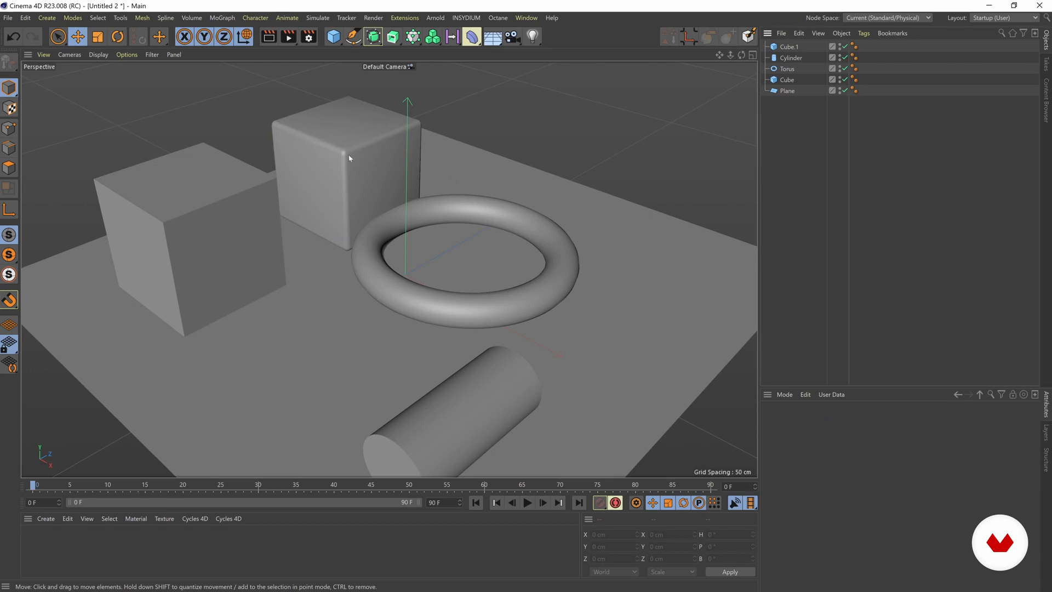
Stretch the original cube vertically to about 291 cm tall.
{"action": "left_click_drag", "start_coordinate": [258, 215], "coordinate": [254, 213], "text": "alt"}
{"action": "scroll", "coordinate": [270, 285], "scroll_direction": "down", "scroll_amount": 5}
{"action": "mouse_move", "coordinate": [347, 244]}
{"action": "left_mouse_down", "text": "alt"}
{"action": "mouse_move", "coordinate": [418, 230]}
{"action": "mouse_move", "coordinate": [346, 251]}
{"action": "left_mouse_up", "text": "alt"}
{"action": "left_click", "coordinate": [408, 255]}
{"action": "left_click_drag", "start_coordinate": [524, 220], "coordinate": [533, 232]}
{"action": "left_click", "coordinate": [298, 214]}
{"action": "left_click_drag", "start_coordinate": [297, 215], "coordinate": [324, 204], "text": "alt"}
Duplicate the lying cylinder, turn the copy upright and place it inside the torus ring.
{"action": "left_click_drag", "start_coordinate": [390, 271], "coordinate": [554, 297], "text": "alt"}
{"action": "left_click", "coordinate": [455, 333]}
{"action": "key", "text": "r"}
{"action": "key", "text": "e"}
{"action": "left_click_drag", "start_coordinate": [631, 252], "coordinate": [455, 127]}
Select the upright cylinder together with the torus and move both farther along the Z axis.
{"action": "mouse_move", "coordinate": [384, 240]}
{"action": "left_mouse_down", "text": "alt"}
{"action": "mouse_move", "coordinate": [397, 211]}
{"action": "mouse_move", "coordinate": [396, 241]}
{"action": "left_mouse_up", "text": "alt"}
{"action": "left_click", "coordinate": [403, 229], "text": "shift"}
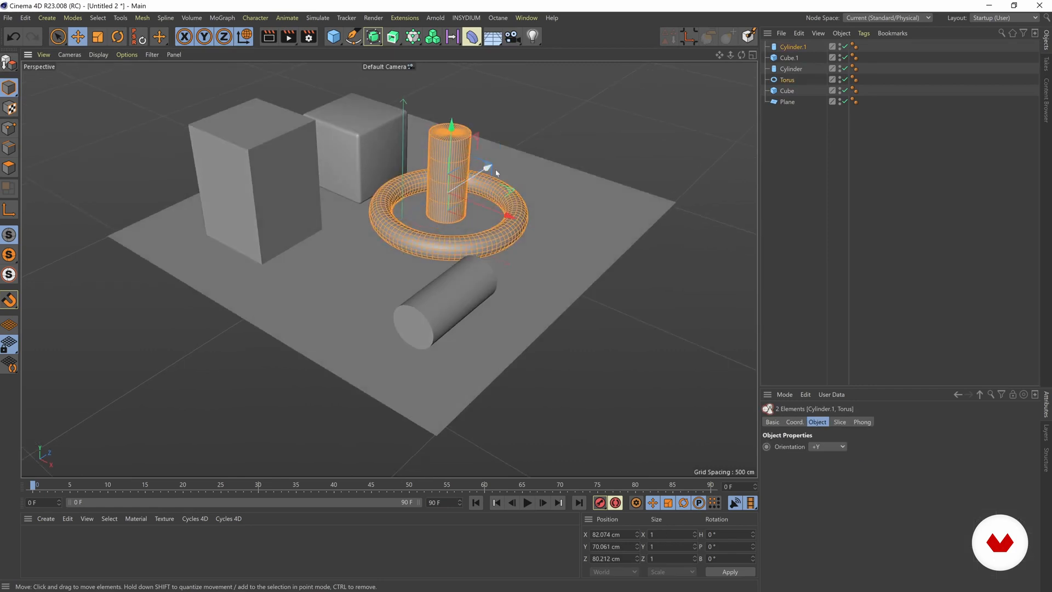
{"action": "left_click_drag", "start_coordinate": [510, 190], "coordinate": [555, 182]}
{"action": "left_click_drag", "start_coordinate": [502, 121], "coordinate": [502, 120]}
{"action": "left_click", "coordinate": [519, 110]}
Duplicate the tall cube along the X axis and place the copy at about X -93 cm.
{"action": "left_click", "coordinate": [225, 185]}
{"action": "middle_click_drag", "start_coordinate": [264, 183], "coordinate": [321, 185], "text": "alt"}
{"action": "left_click_drag", "start_coordinate": [321, 186], "coordinate": [381, 188], "text": "alt"}
Scale down the new cube copy, lower it to the plane and position it in front of the tall cube.
{"action": "key", "text": "t"}
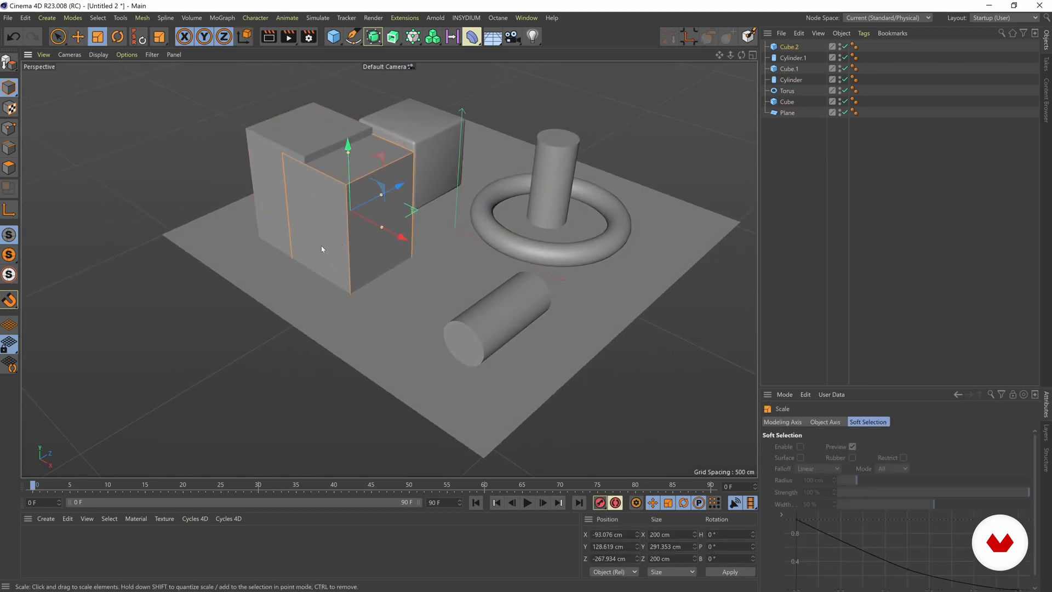
{"action": "left_click_drag", "start_coordinate": [322, 244], "coordinate": [195, 265]}
{"action": "key", "text": "w"}
{"action": "key", "text": "e"}
{"action": "left_click_drag", "start_coordinate": [348, 145], "coordinate": [348, 160]}
{"action": "left_click_drag", "start_coordinate": [398, 192], "coordinate": [423, 208], "text": "alt"}
{"action": "left_click_drag", "start_coordinate": [318, 203], "coordinate": [331, 191], "text": "alt"}
Duplicate the scaled-down cube and shrink the copy into a smaller block in front of the tall cube.
{"action": "left_click_drag", "start_coordinate": [423, 211], "coordinate": [377, 253], "text": "ctrl"}
{"action": "left_click_drag", "start_coordinate": [340, 207], "coordinate": [272, 241], "text": "alt"}
{"action": "key", "text": "ctrl+shift+a"}
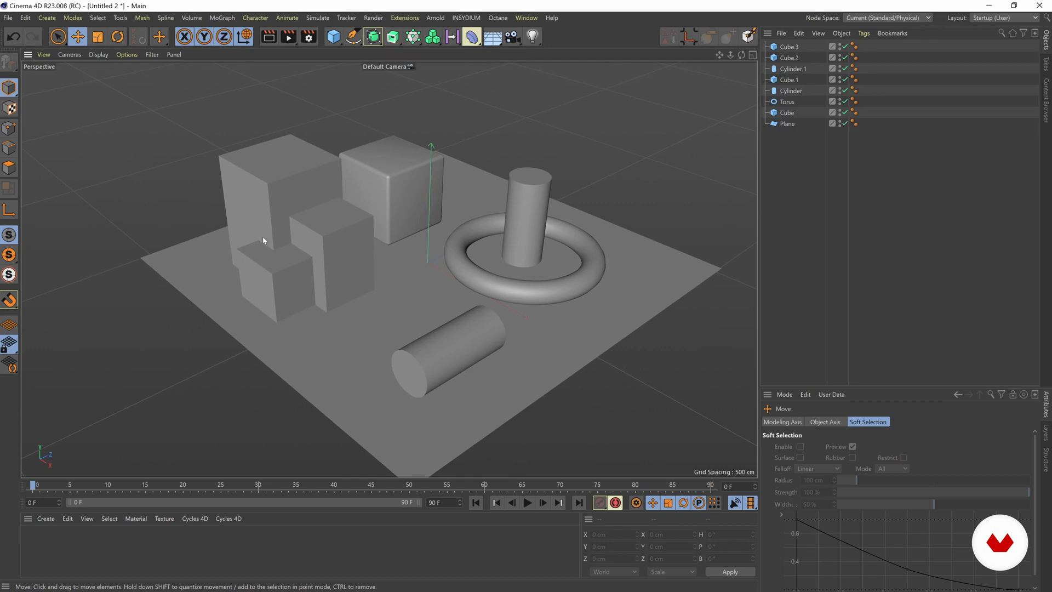
Open the render settings and switch the renderer to Arnold Renderer.
{"action": "left_click_drag", "start_coordinate": [315, 258], "coordinate": [106, 173], "text": "alt"}
{"action": "left_click_drag", "start_coordinate": [273, 210], "coordinate": [338, 224], "text": "alt"}
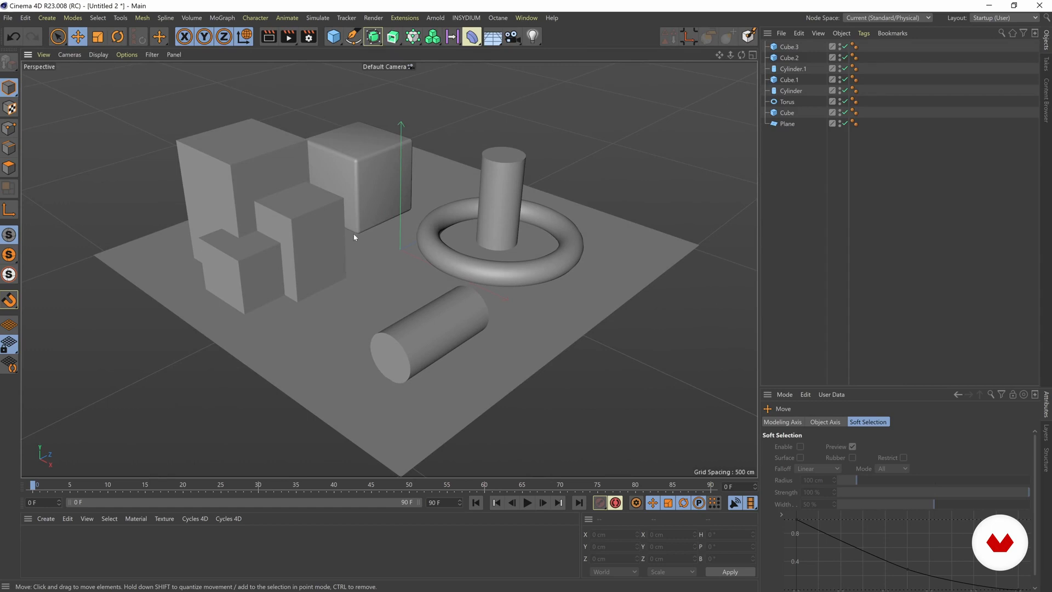
{"action": "middle_click_drag", "start_coordinate": [368, 287], "coordinate": [380, 265], "text": "alt"}
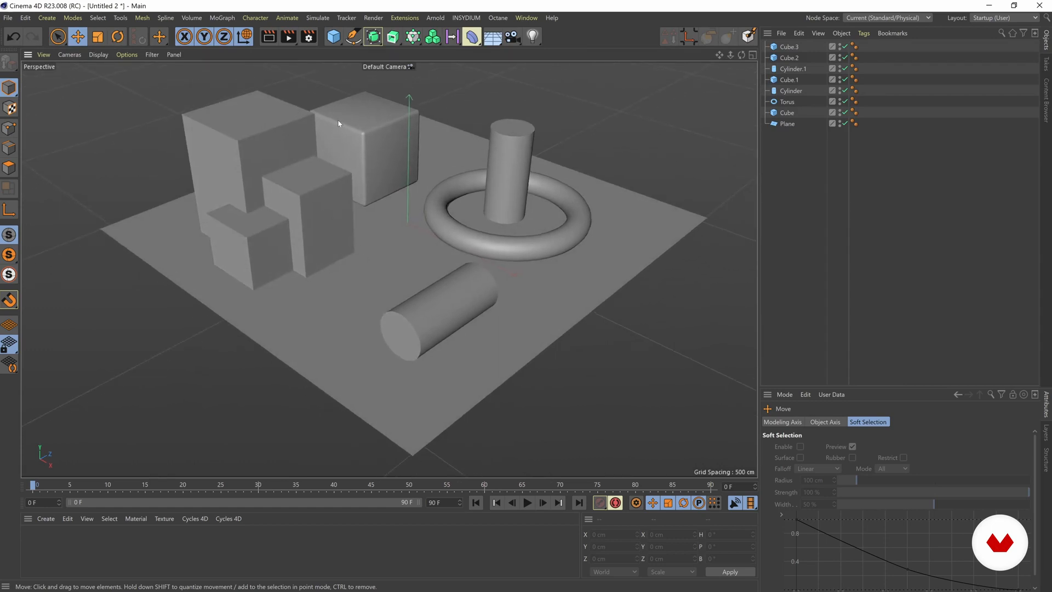
{"action": "left_click", "coordinate": [309, 36]}
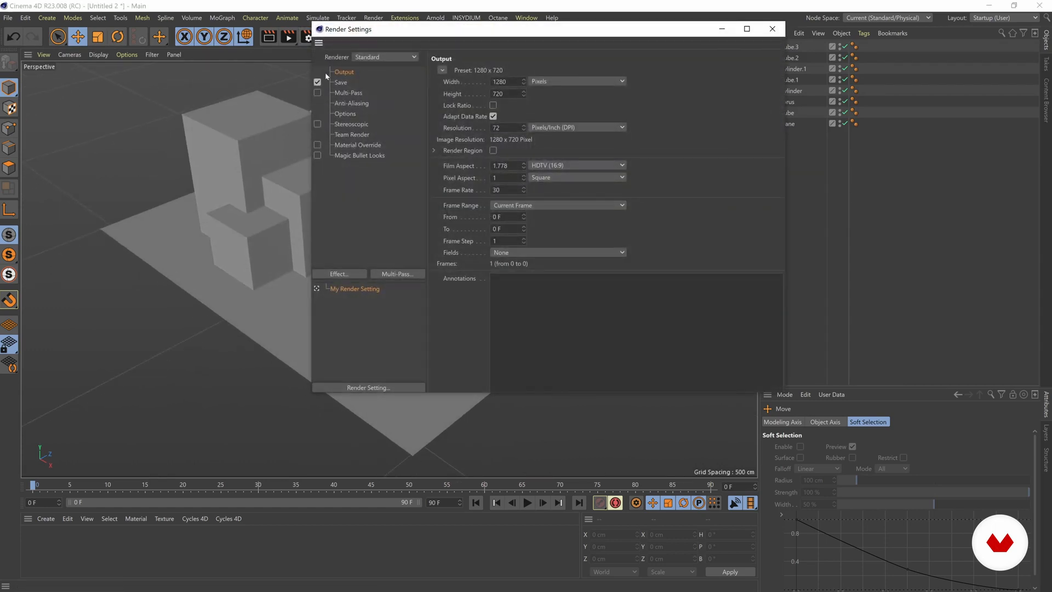
{"action": "left_click_drag", "start_coordinate": [379, 29], "coordinate": [343, 75]}
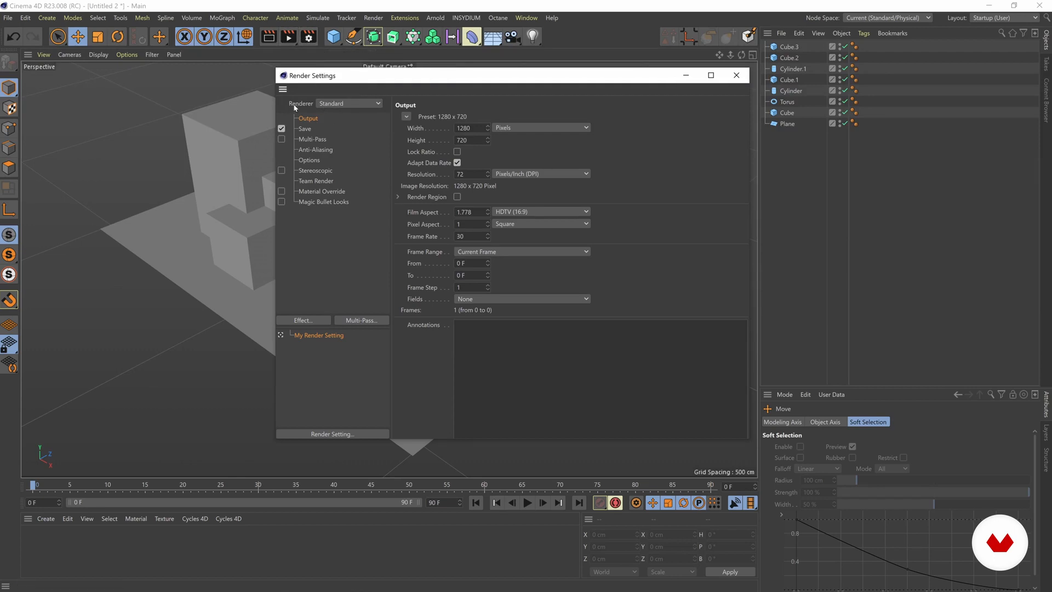
{"action": "left_click", "coordinate": [334, 104]}
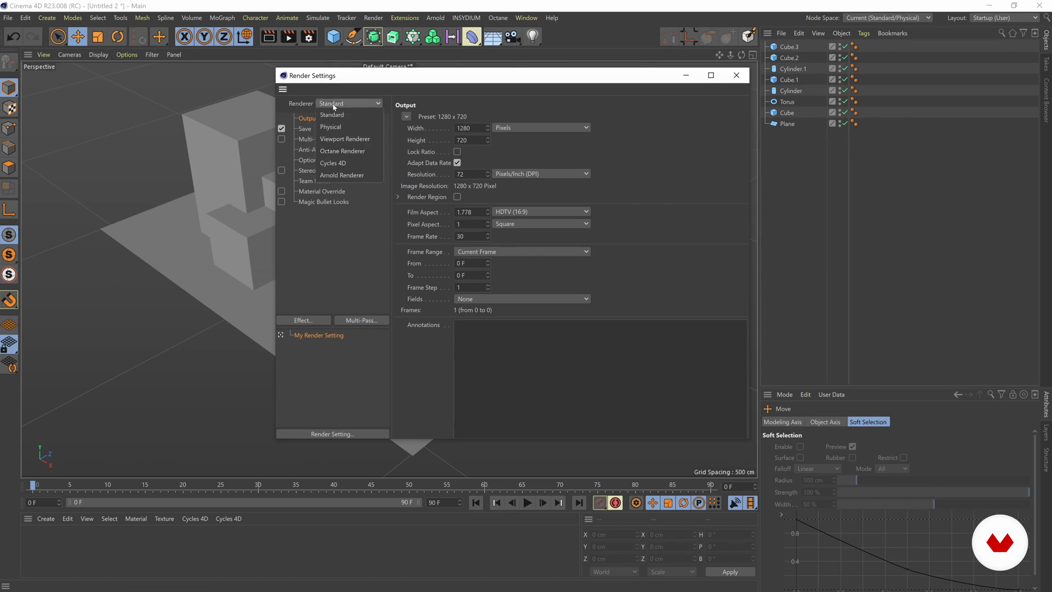
{"action": "left_click", "coordinate": [325, 177]}
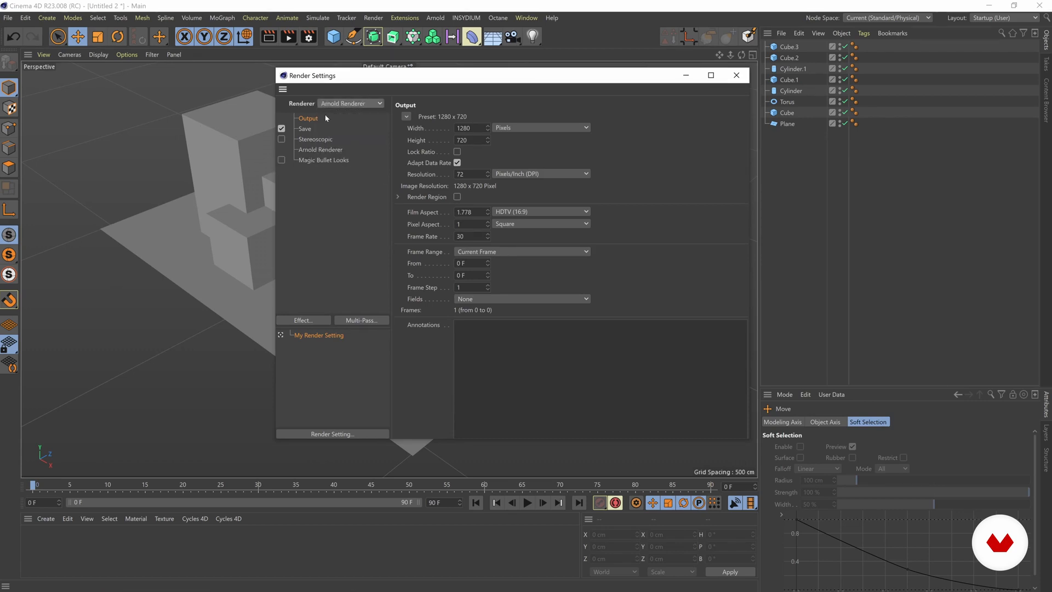
{"action": "left_click_drag", "start_coordinate": [358, 76], "coordinate": [352, 68]}
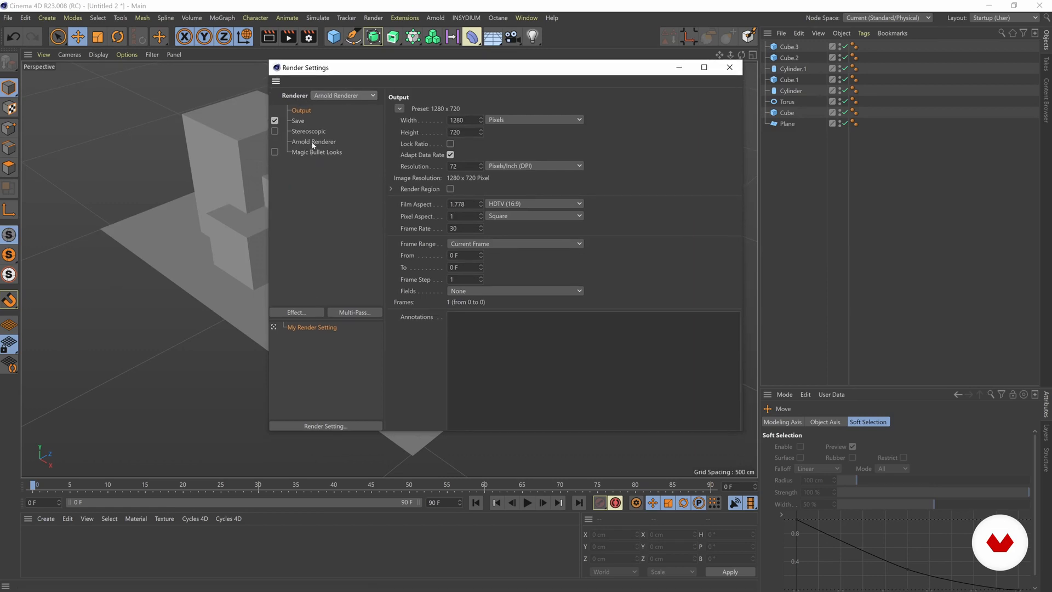
Show the Arnold Renderer sampling options and set the default filter type to contour_filter.
{"action": "left_click", "coordinate": [314, 143]}
{"action": "left_click_drag", "start_coordinate": [478, 69], "coordinate": [428, 42]}
{"action": "left_click_drag", "start_coordinate": [338, 405], "coordinate": [338, 486]}
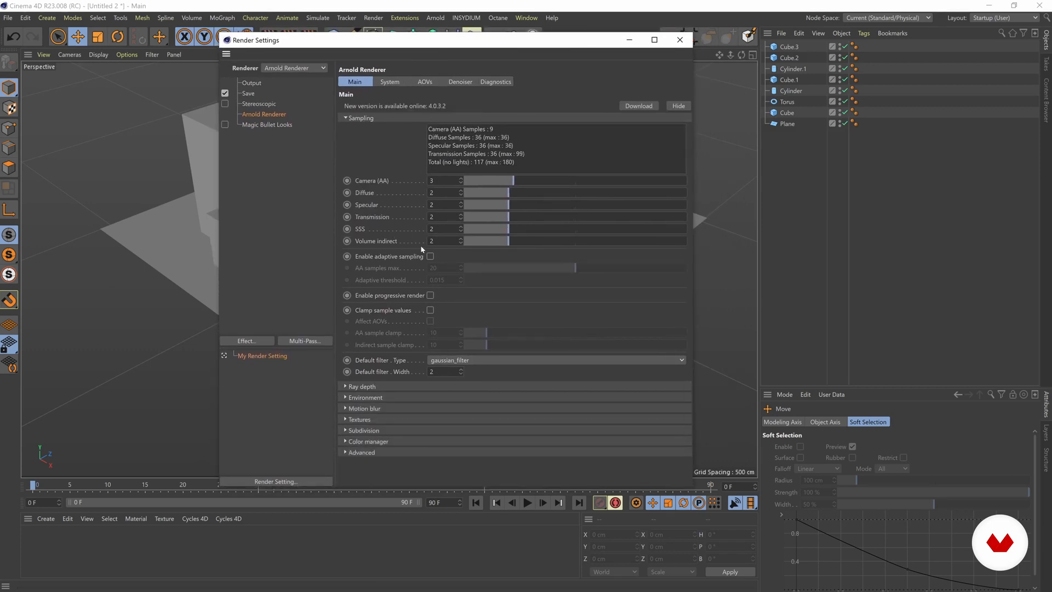
{"action": "left_click_drag", "start_coordinate": [394, 44], "coordinate": [429, 36]}
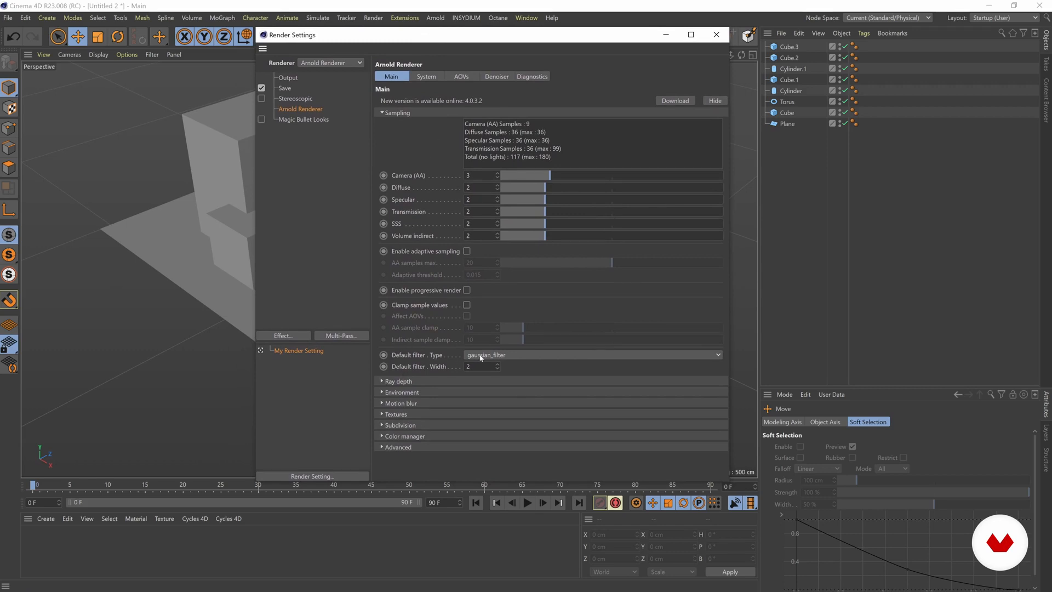
{"action": "left_click", "coordinate": [502, 356]}
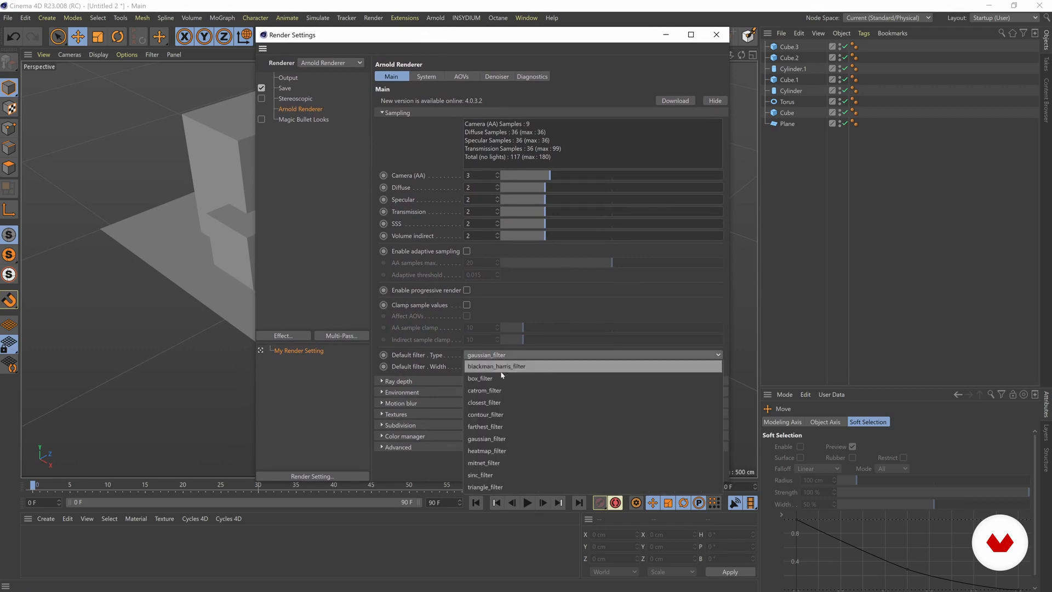
{"action": "left_click", "coordinate": [501, 416]}
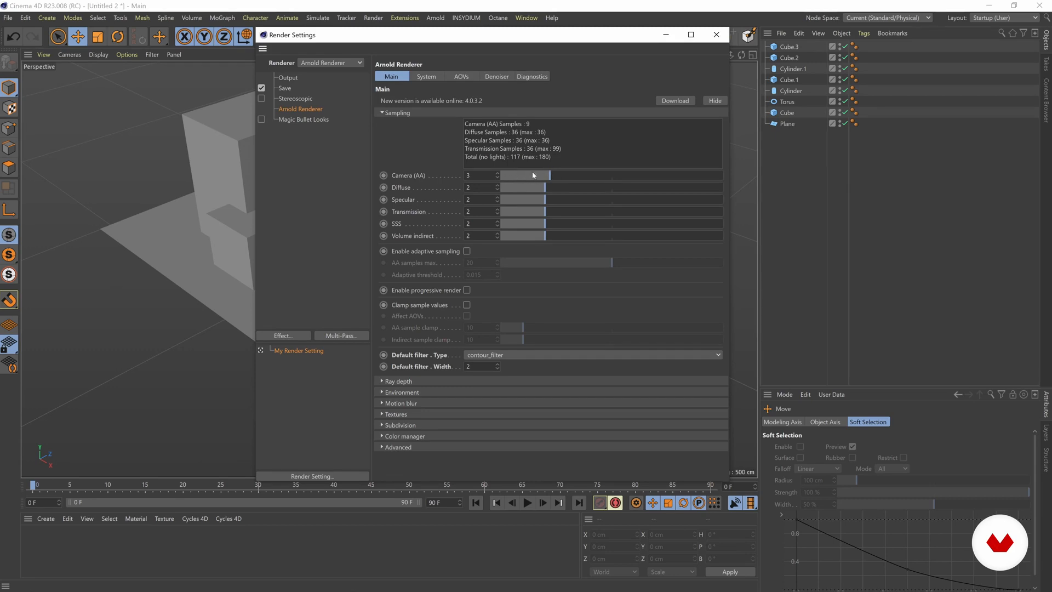
Try Diffuse sampling values of 5 and 3 and a Specular sampling value of 1.
{"action": "mouse_move", "coordinate": [550, 176]}
{"action": "left_mouse_down"}
{"action": "mouse_move", "coordinate": [645, 176]}
{"action": "mouse_move", "coordinate": [548, 177]}
{"action": "left_mouse_up"}
{"action": "left_click_drag", "start_coordinate": [509, 187], "coordinate": [544, 188]}
{"action": "left_click_drag", "start_coordinate": [576, 191], "coordinate": [612, 188]}
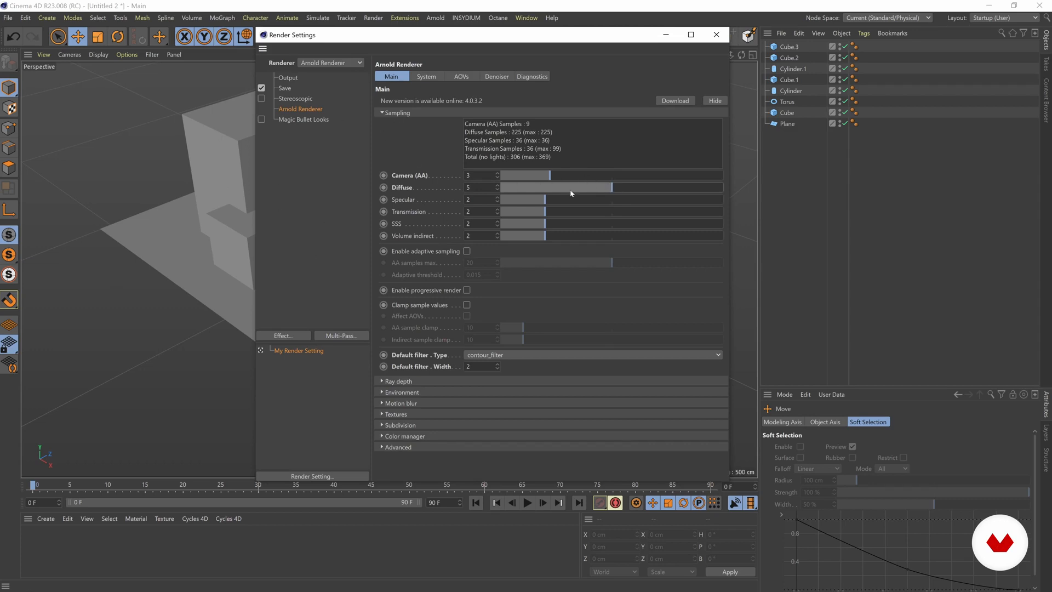
{"action": "left_click_drag", "start_coordinate": [570, 193], "coordinate": [547, 190]}
{"action": "left_click_drag", "start_coordinate": [542, 203], "coordinate": [573, 188]}
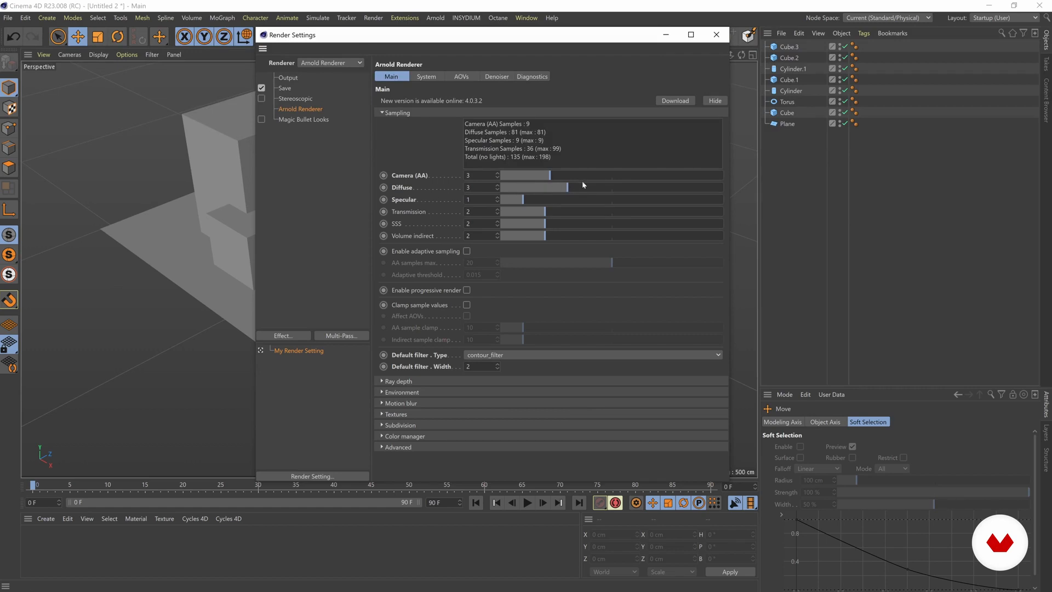
Set Diffuse and Specular sampling to 2, and Transmission, SSS and Volume indirect sampling to 0.
{"action": "left_click_drag", "start_coordinate": [567, 187], "coordinate": [460, 216]}
{"action": "left_click_drag", "start_coordinate": [548, 225], "coordinate": [493, 236]}
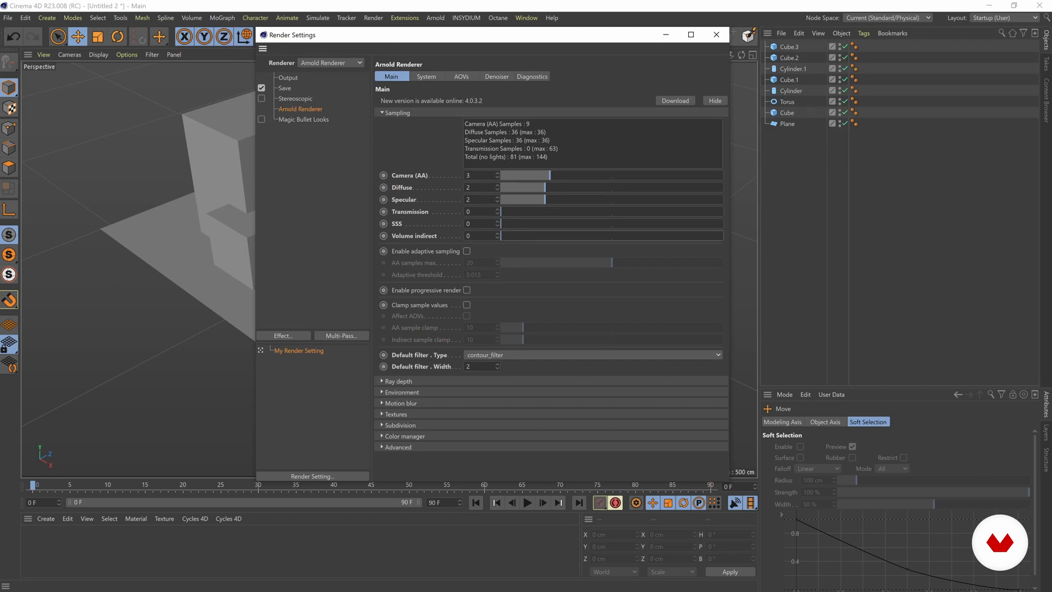
{"action": "left_click_drag", "start_coordinate": [396, 36], "coordinate": [396, 28]}
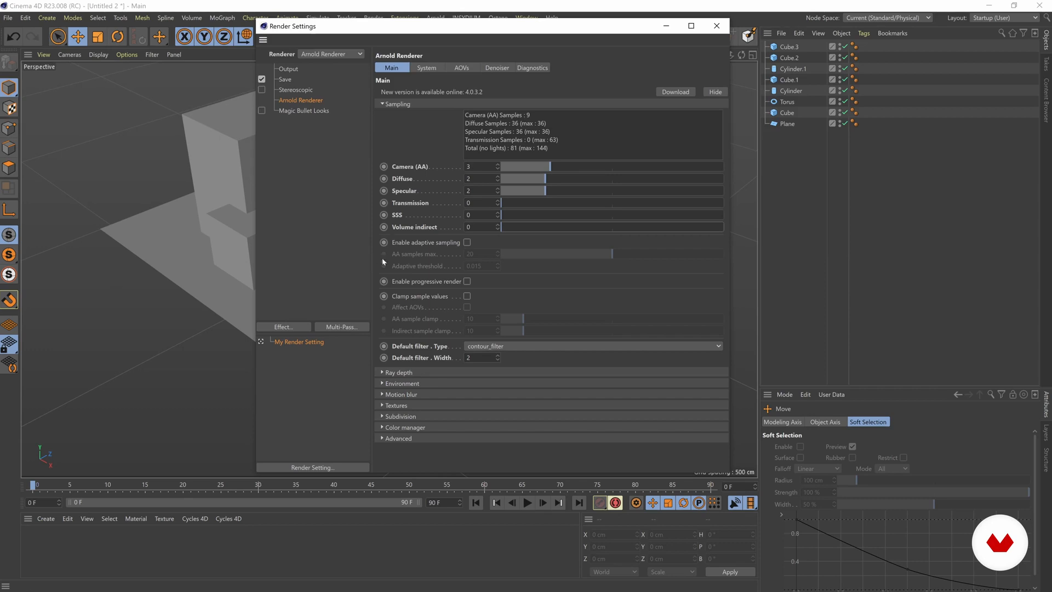
Expand the ray depth options and set Total, Diffuse, Specular and Transmission depth to 0.
{"action": "left_click", "coordinate": [382, 372]}
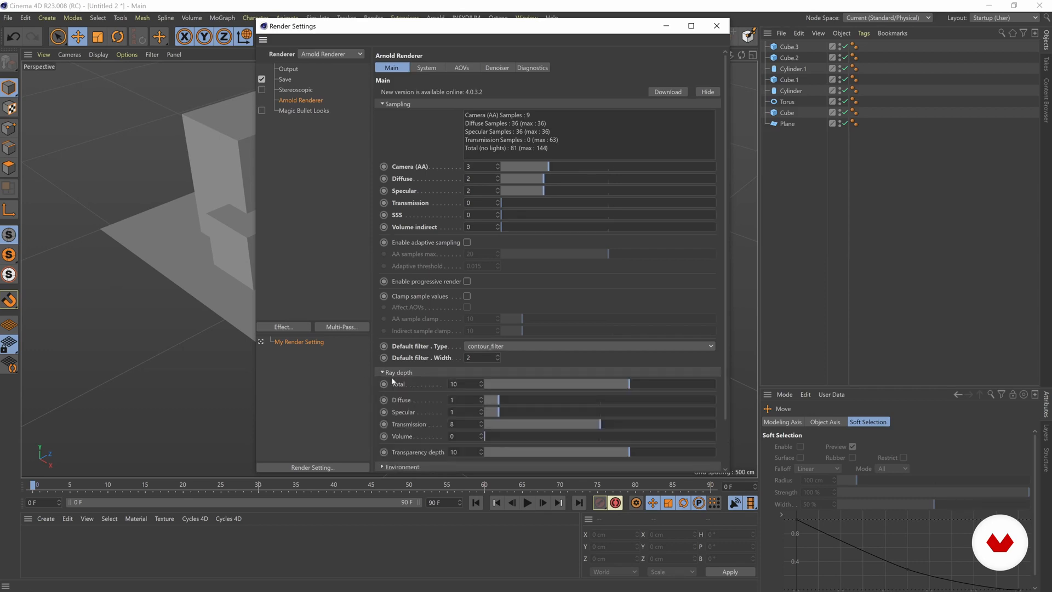
{"action": "scroll", "coordinate": [378, 391], "scroll_direction": "down", "scroll_amount": 2}
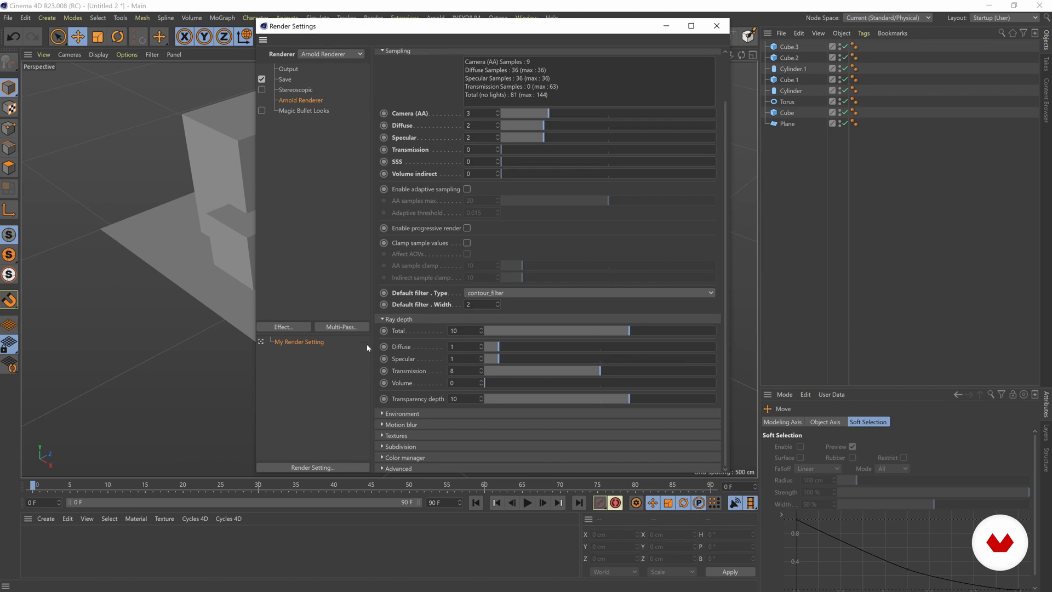
{"action": "left_click_drag", "start_coordinate": [437, 40], "coordinate": [586, 32]}
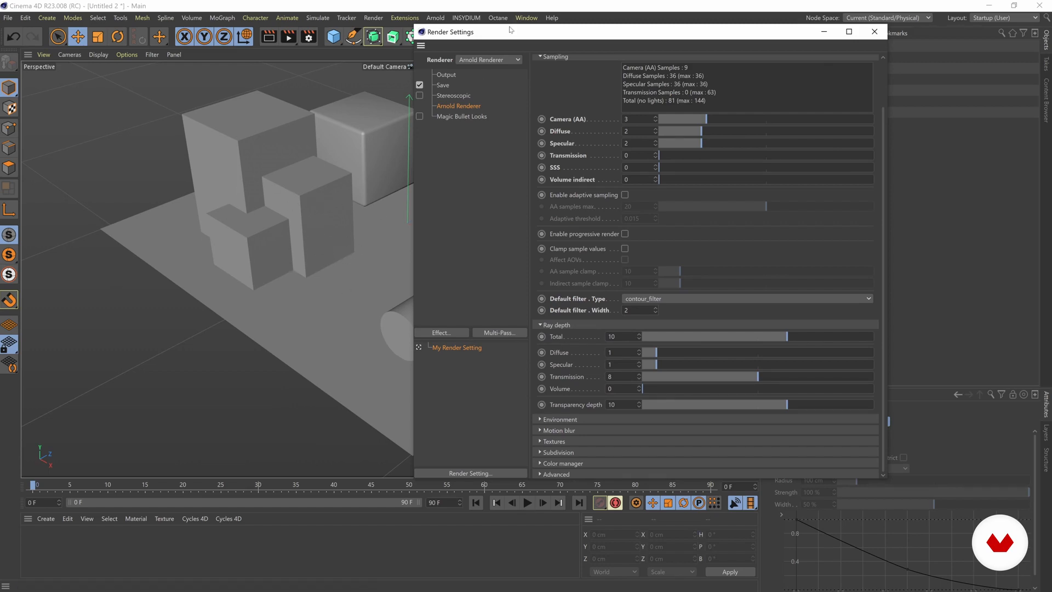
{"action": "left_click_drag", "start_coordinate": [514, 40], "coordinate": [415, 44]}
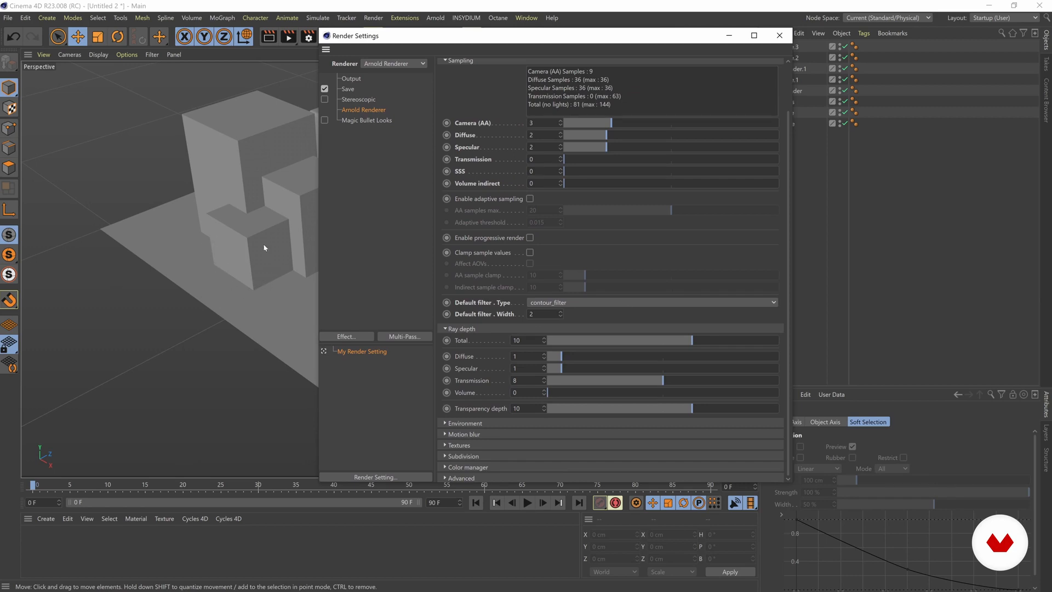
{"action": "left_click_drag", "start_coordinate": [372, 35], "coordinate": [410, 33]}
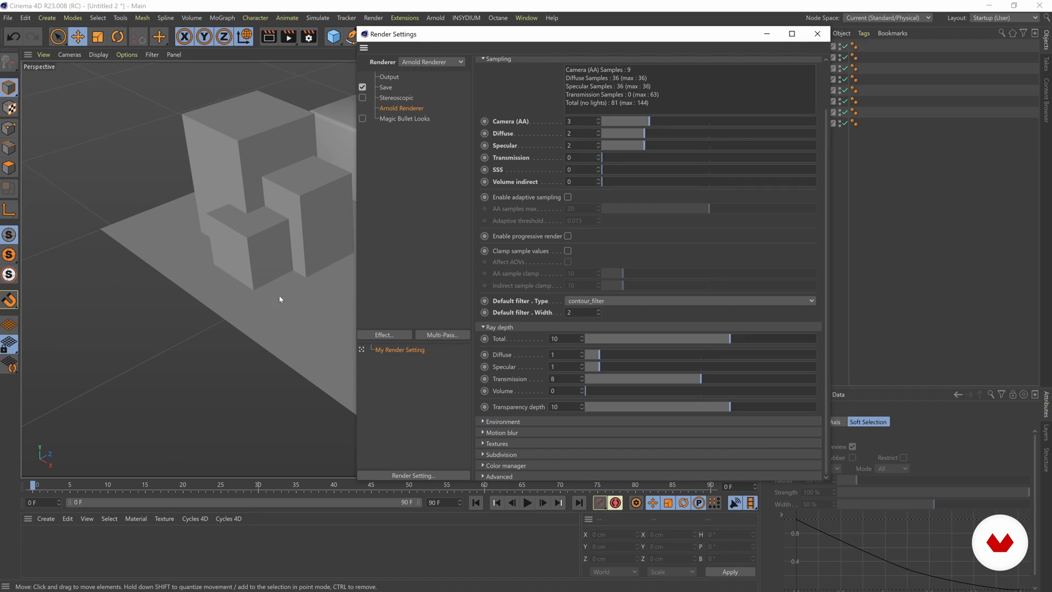
{"action": "left_click_drag", "start_coordinate": [558, 34], "coordinate": [506, 28]}
{"action": "left_click_drag", "start_coordinate": [542, 335], "coordinate": [531, 374]}
{"action": "left_click", "coordinate": [589, 373]}
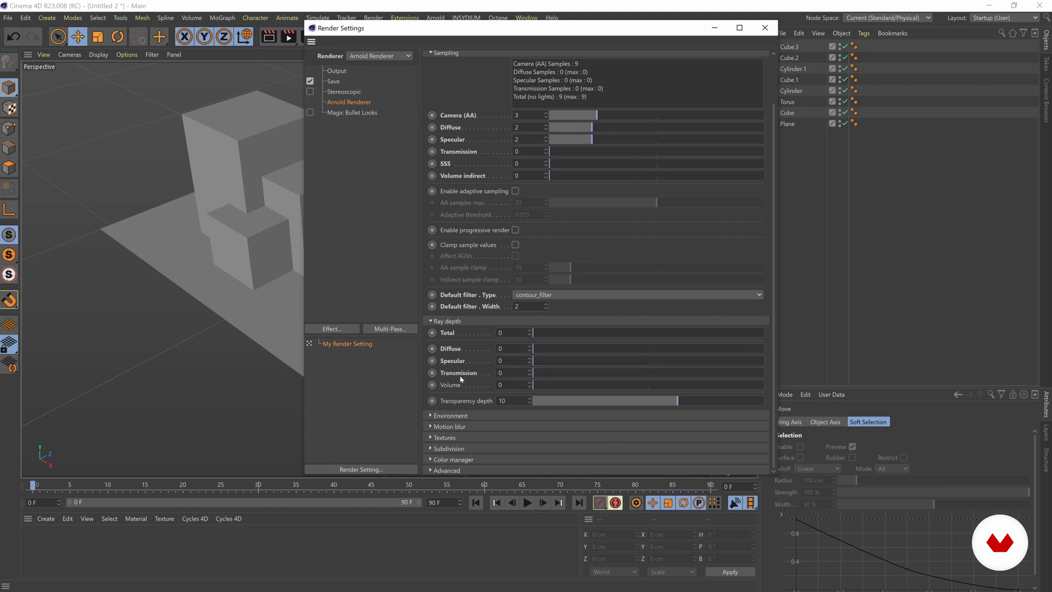
Set the Transparency depth to 0.
{"action": "left_click_drag", "start_coordinate": [597, 405], "coordinate": [513, 410]}
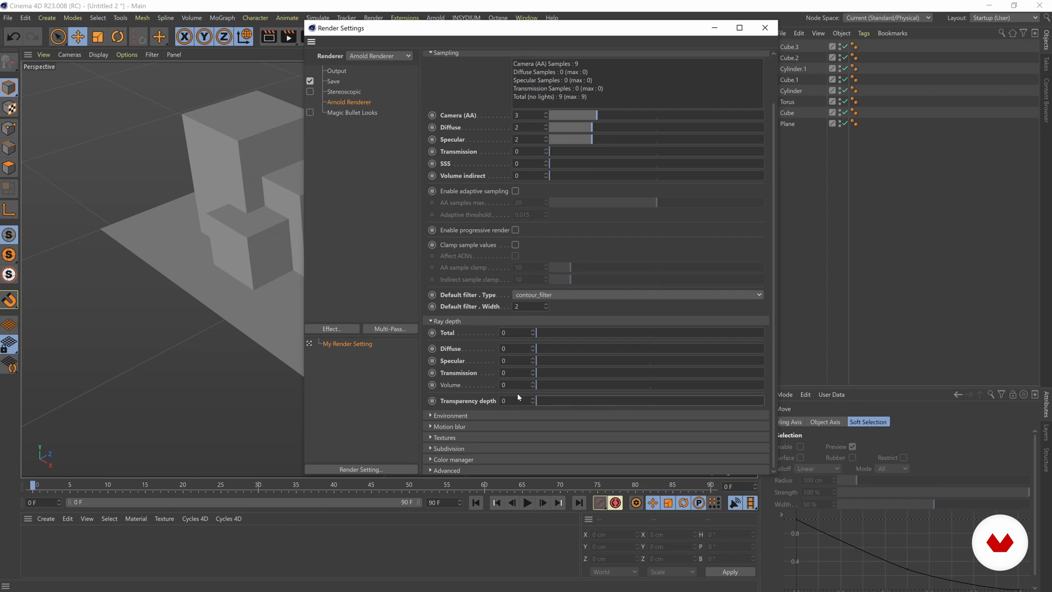
{"action": "left_click_drag", "start_coordinate": [476, 30], "coordinate": [499, 22]}
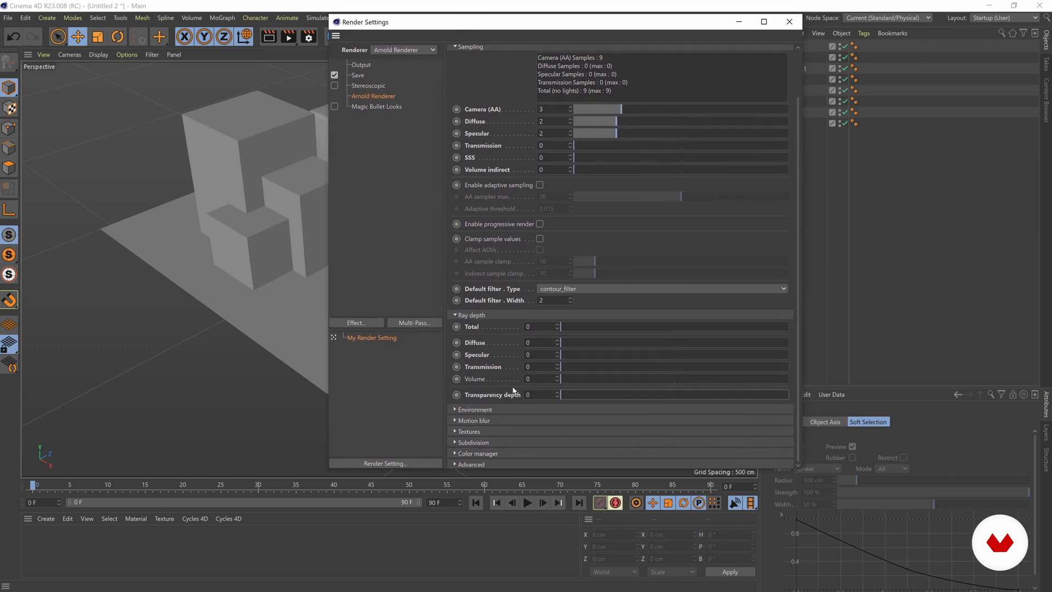
{"action": "left_click_drag", "start_coordinate": [563, 395], "coordinate": [587, 398]}
{"action": "left_click_drag", "start_coordinate": [579, 397], "coordinate": [556, 391]}
{"action": "left_click_drag", "start_coordinate": [528, 23], "coordinate": [490, 33]}
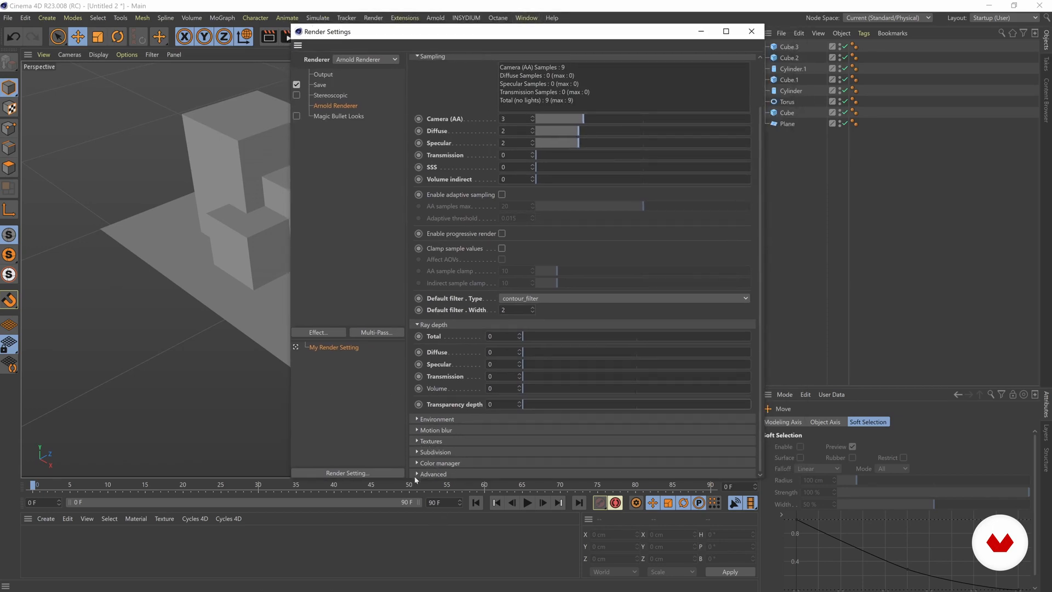
Enlarge the render settings window to review the Arnold options, and close it.
{"action": "left_click_drag", "start_coordinate": [405, 478], "coordinate": [408, 527]}
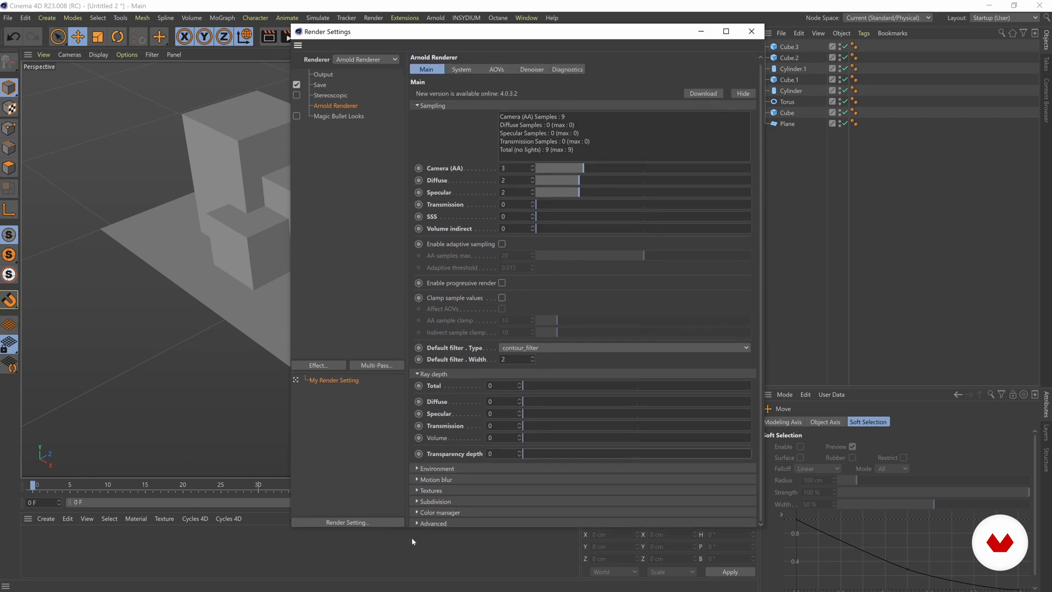
{"action": "left_click_drag", "start_coordinate": [416, 527], "coordinate": [416, 503]}
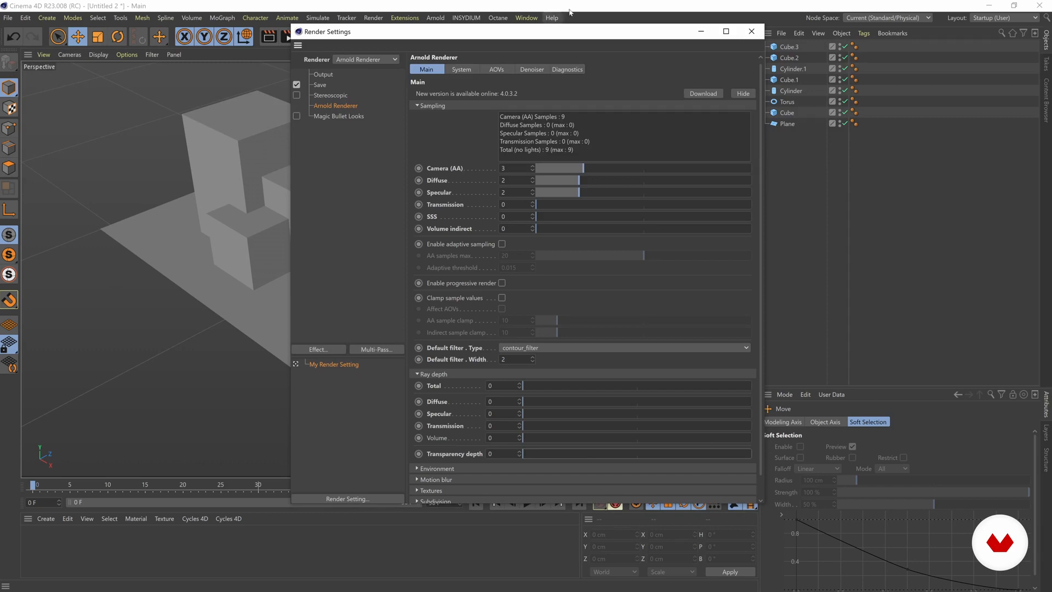
{"action": "left_click", "coordinate": [750, 32]}
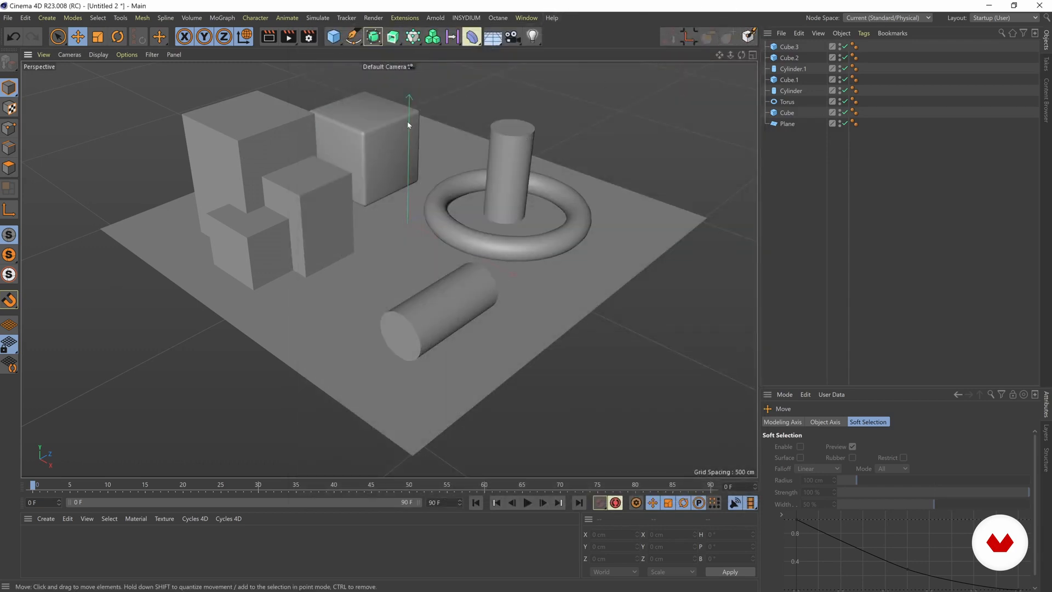
Add an Arnold distant_light to the scene.
{"action": "left_click_drag", "start_coordinate": [300, 158], "coordinate": [339, 169], "text": "alt"}
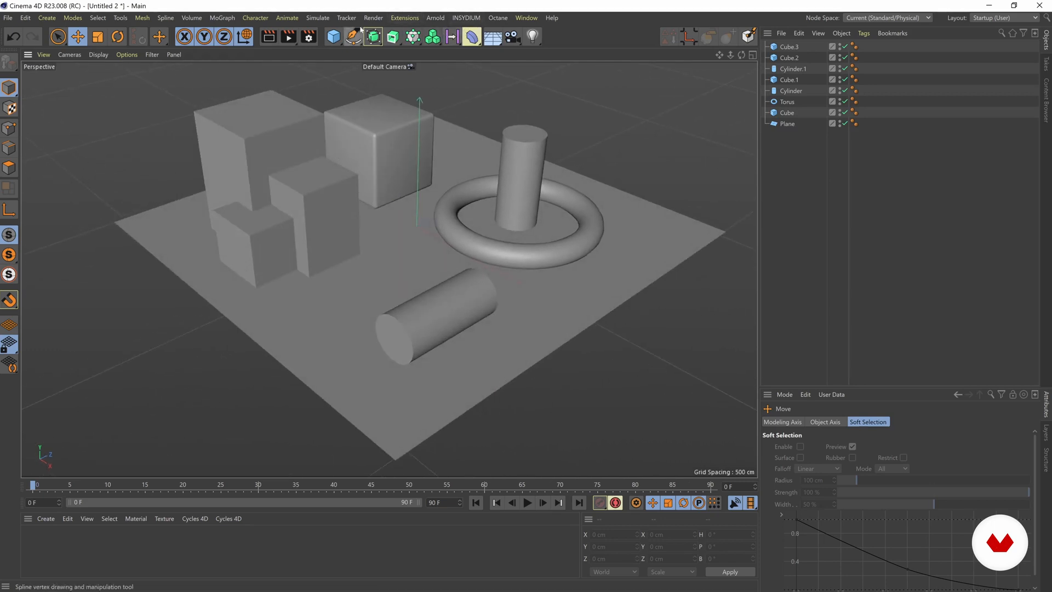
{"action": "left_click", "coordinate": [441, 20]}
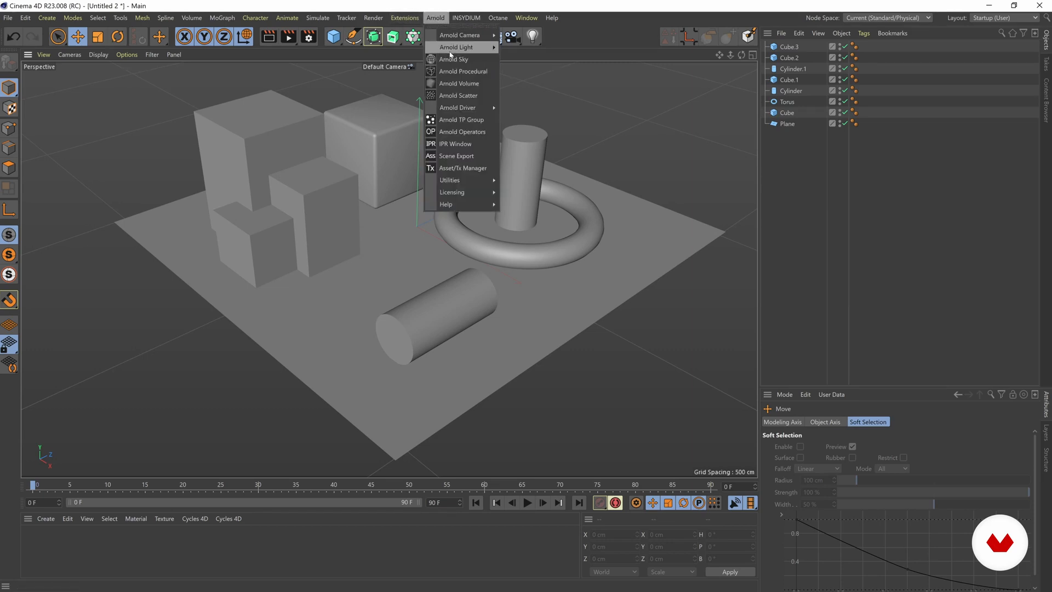
{"action": "mouse_move", "coordinate": [455, 50]}
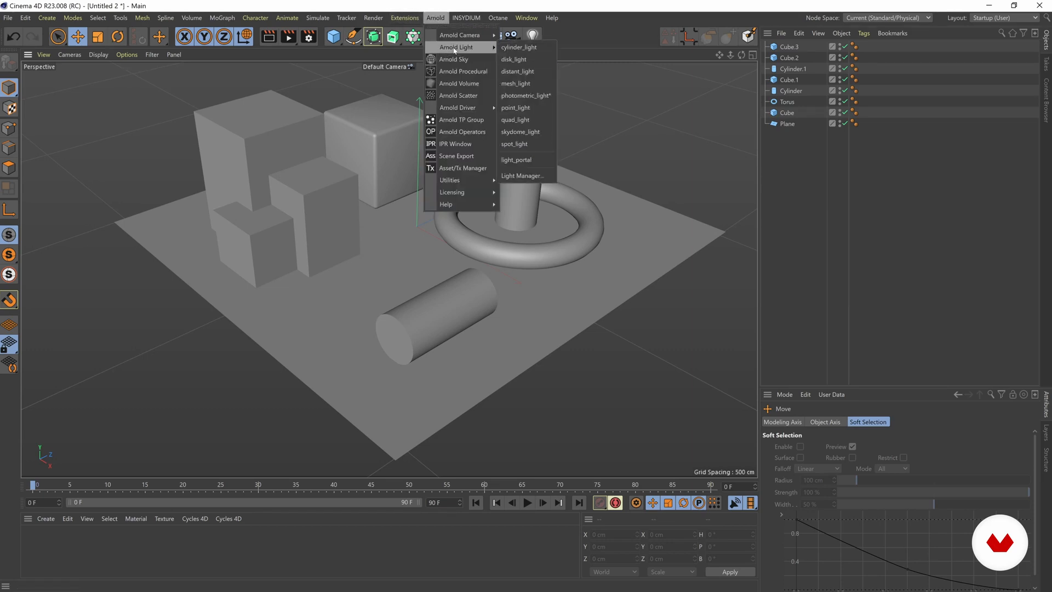
{"action": "left_click", "coordinate": [528, 71]}
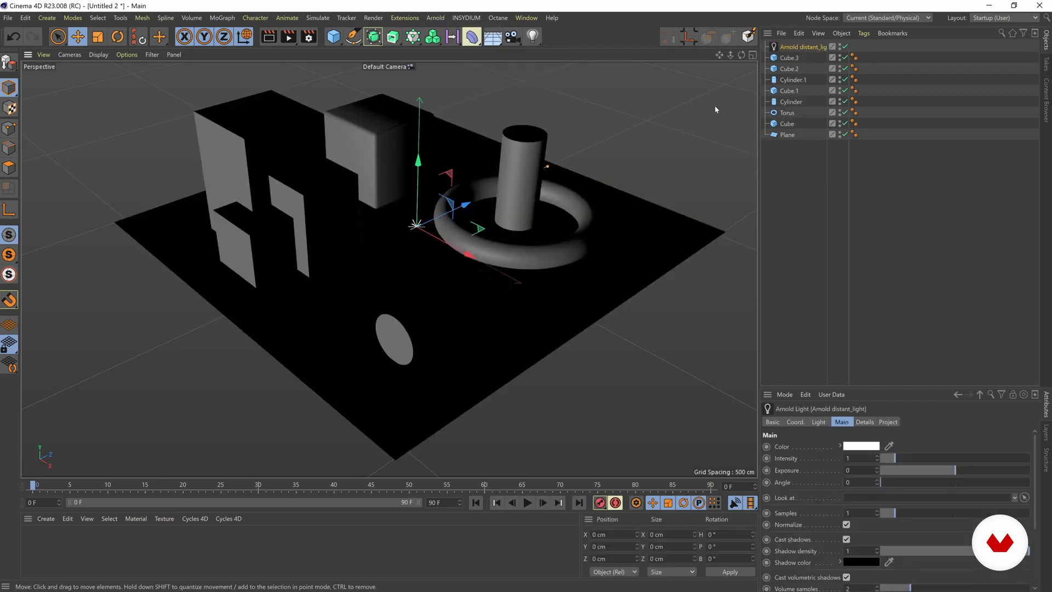
Tilt the distant light to a pitch of about -17° and raise it to about 297 cm on Y.
{"action": "key", "text": "r"}
{"action": "mouse_move", "coordinate": [422, 235]}
{"action": "left_mouse_down"}
{"action": "mouse_move", "coordinate": [444, 221]}
{"action": "mouse_move", "coordinate": [437, 240]}
{"action": "left_mouse_up"}
{"action": "key", "text": "e"}
{"action": "left_click_drag", "start_coordinate": [458, 178], "coordinate": [466, 70]}
{"action": "middle_click_drag", "start_coordinate": [482, 123], "coordinate": [458, 145], "text": "alt"}
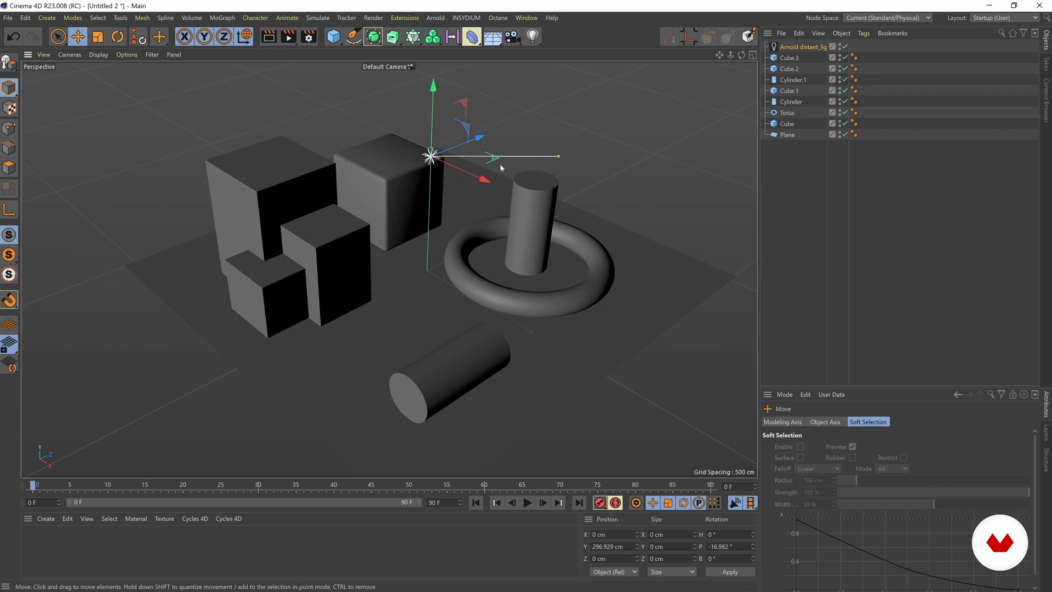
Turn on shadow display in the perspective viewport.
{"action": "left_click_drag", "start_coordinate": [501, 168], "coordinate": [449, 172], "text": "alt"}
{"action": "middle_click_drag", "start_coordinate": [353, 143], "coordinate": [411, 172], "text": "alt"}
{"action": "left_click_drag", "start_coordinate": [411, 172], "coordinate": [359, 222], "text": "alt"}
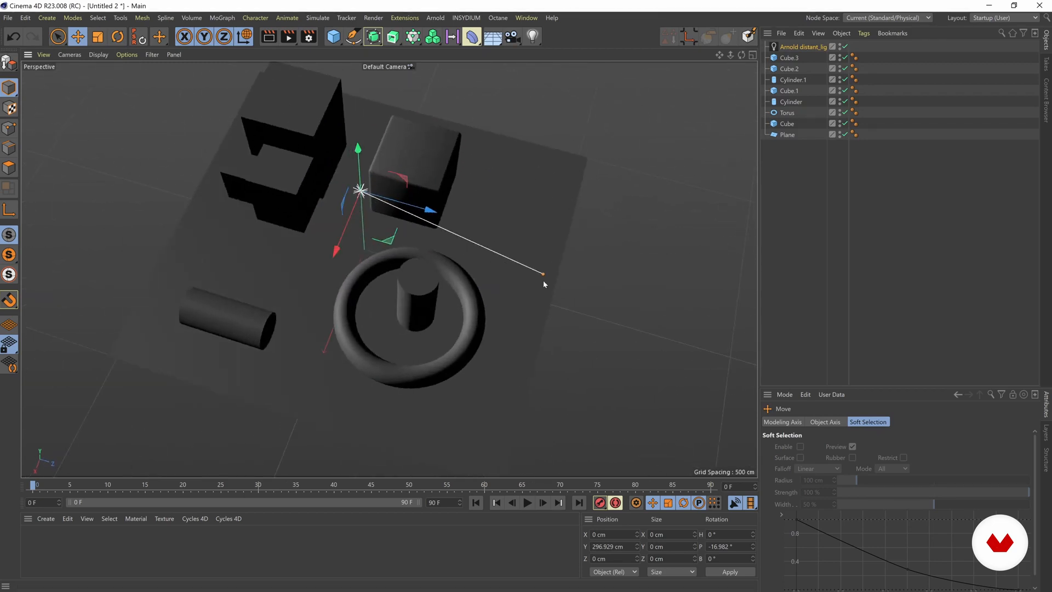
{"action": "left_click_drag", "start_coordinate": [446, 239], "coordinate": [567, 192], "text": "alt"}
{"action": "left_click_drag", "start_coordinate": [353, 221], "coordinate": [362, 218], "text": "alt"}
{"action": "left_click", "coordinate": [126, 55]}
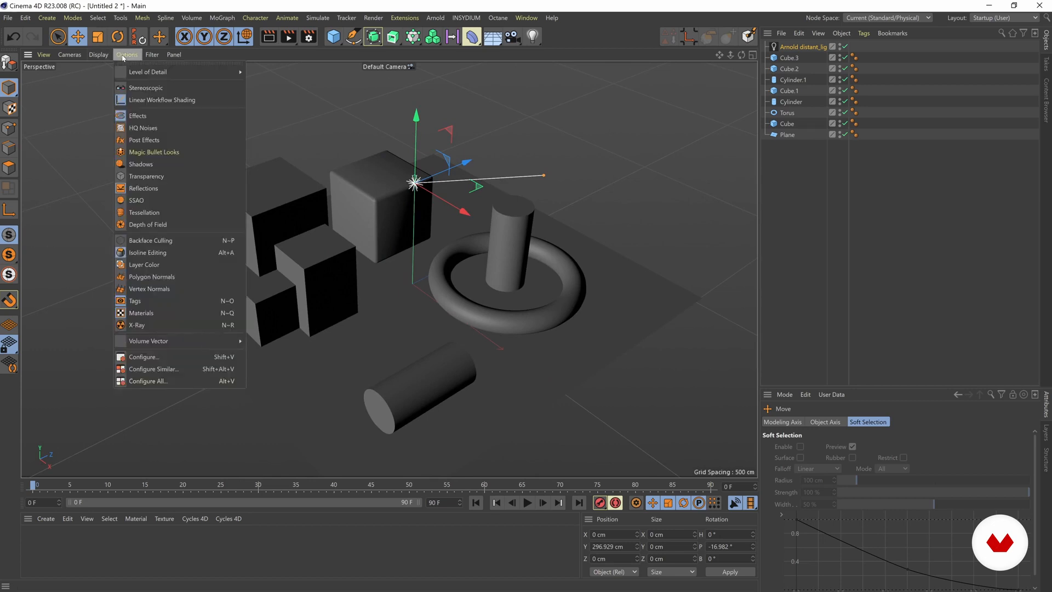
{"action": "left_click", "coordinate": [134, 165]}
Rotate the distant light to a heading of about -50.6° and a pitch of about -36.5° so it casts diagonal shadows across the plane.
{"action": "key", "text": "r"}
{"action": "left_click_drag", "start_coordinate": [424, 204], "coordinate": [391, 181]}
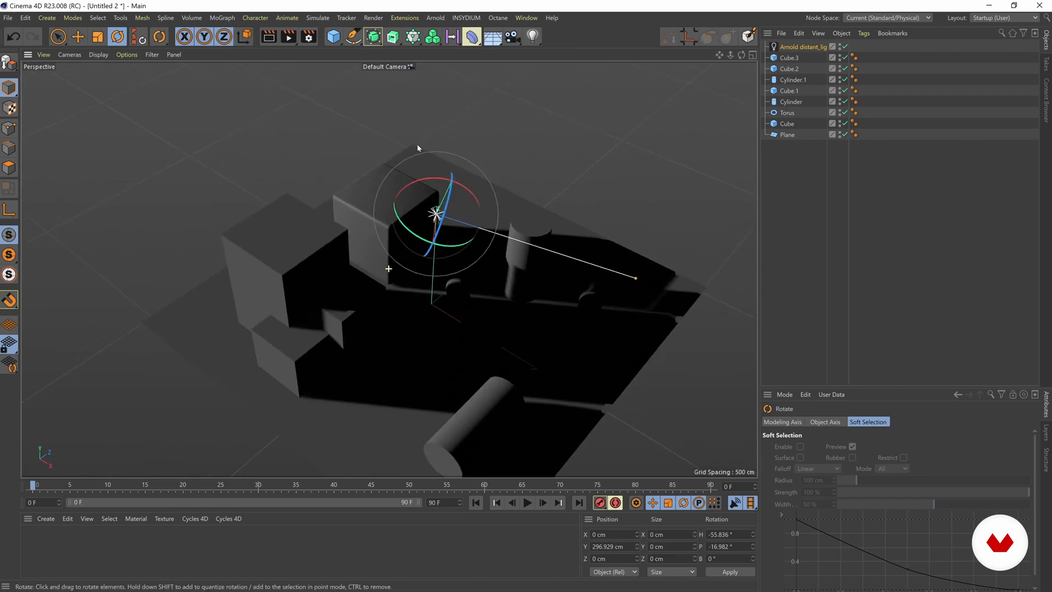
{"action": "left_click_drag", "start_coordinate": [416, 181], "coordinate": [431, 187]}
{"action": "left_click_drag", "start_coordinate": [374, 290], "coordinate": [374, 220], "text": "alt"}
{"action": "key", "text": "w"}
{"action": "left_click_drag", "start_coordinate": [357, 257], "coordinate": [314, 226], "text": "alt"}
{"action": "left_click_drag", "start_coordinate": [466, 300], "coordinate": [417, 284], "text": "alt"}
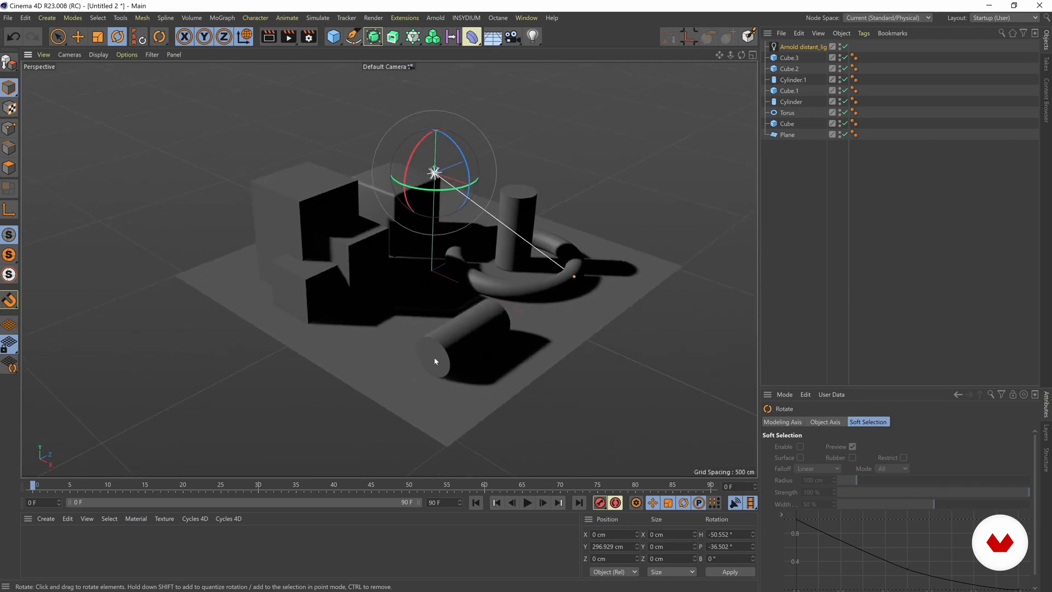
{"action": "scroll", "coordinate": [433, 305], "scroll_direction": "up", "scroll_amount": 3}
{"action": "mouse_move", "coordinate": [454, 331]}
{"action": "left_mouse_down", "text": "alt"}
{"action": "mouse_move", "coordinate": [414, 346]}
{"action": "mouse_move", "coordinate": [439, 339]}
{"action": "left_mouse_up", "text": "alt"}
{"action": "left_click_drag", "start_coordinate": [449, 281], "coordinate": [388, 249], "text": "alt"}
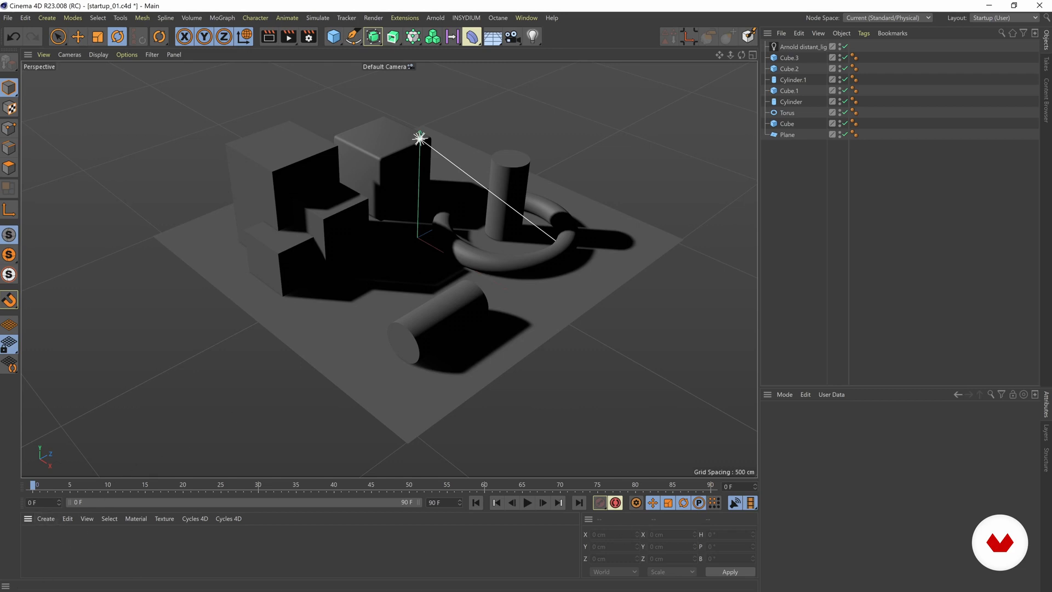
Create an Arnold toon surface material.
{"action": "left_click", "coordinate": [44, 520]}
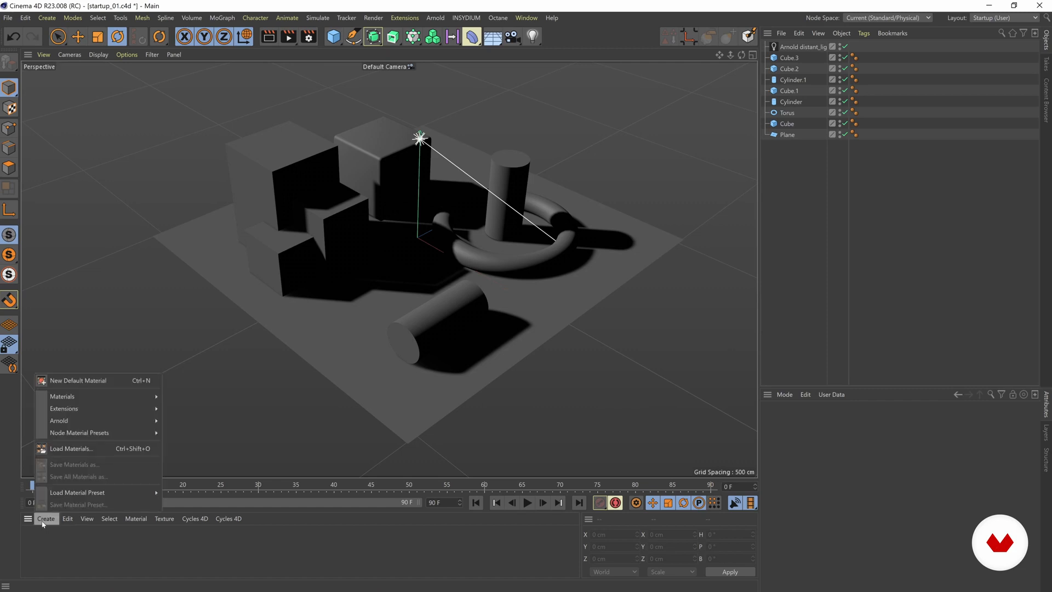
{"action": "mouse_move", "coordinate": [65, 422]}
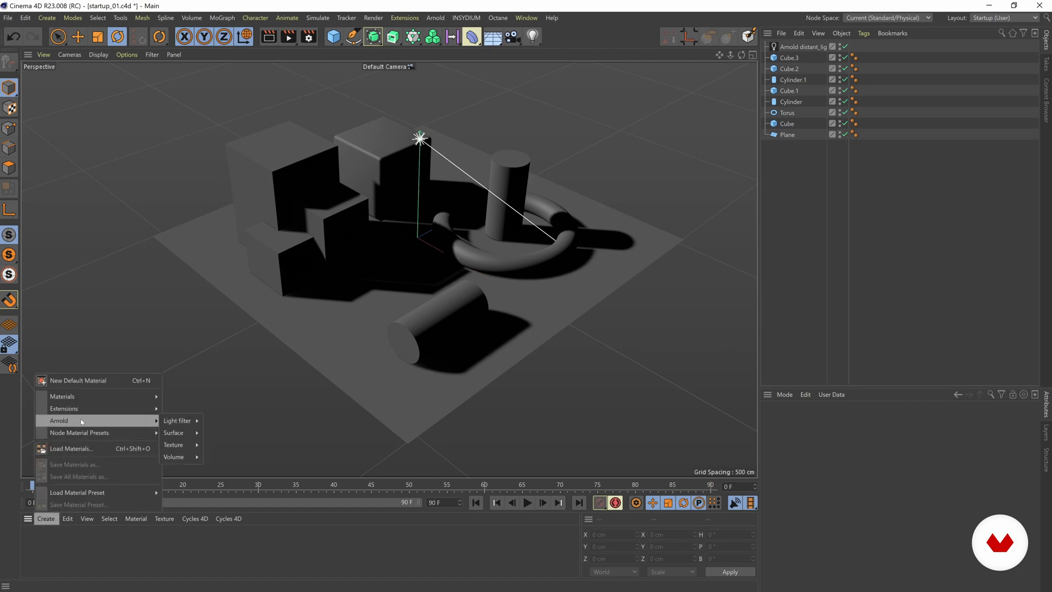
{"action": "mouse_move", "coordinate": [176, 432]}
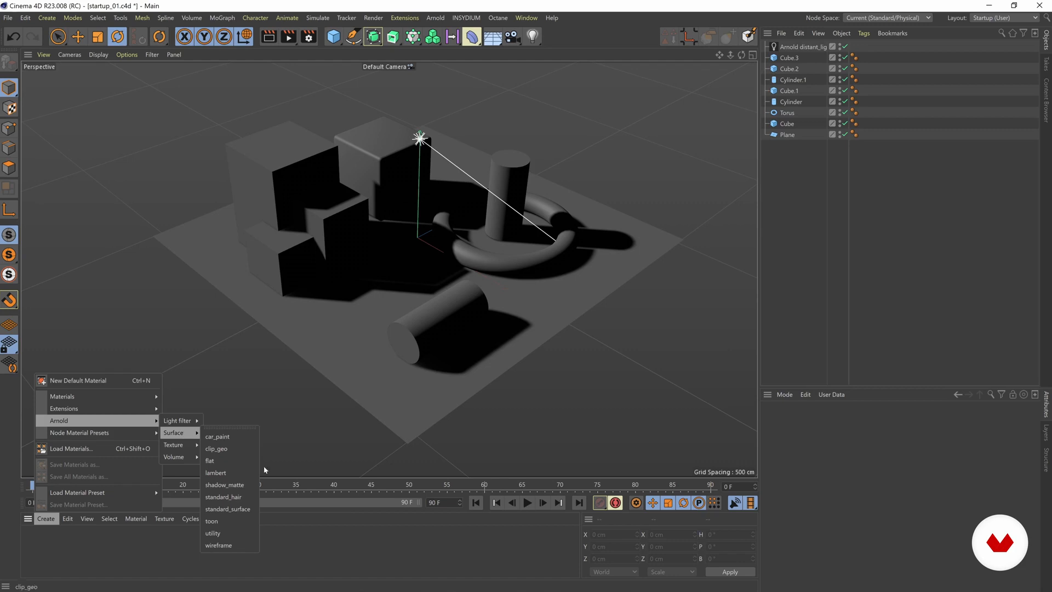
{"action": "left_click", "coordinate": [213, 521]}
{"action": "left_click", "coordinate": [44, 539]}
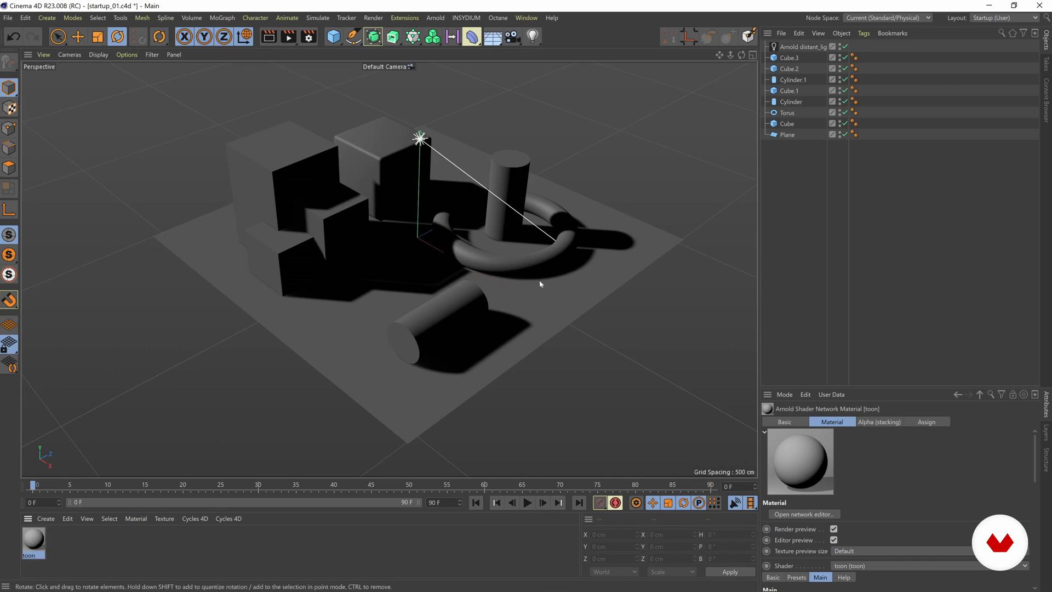
Apply the toon material to all eight objects from Cube.3 through Plane, and deselect them.
{"action": "left_click", "coordinate": [790, 59]}
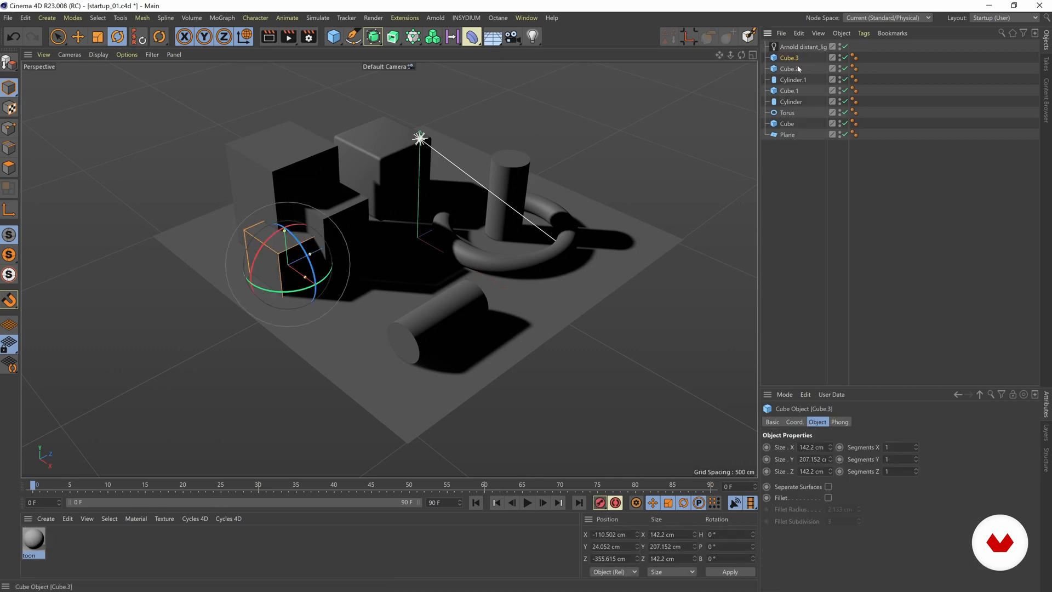
{"action": "left_click", "coordinate": [789, 135], "text": "shift"}
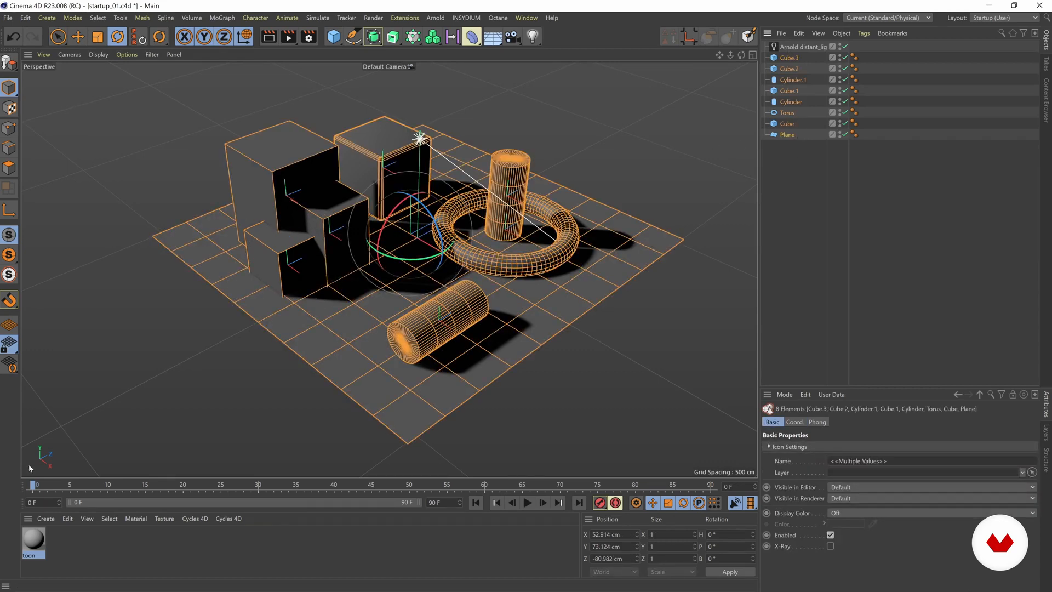
{"action": "right_click", "coordinate": [33, 541]}
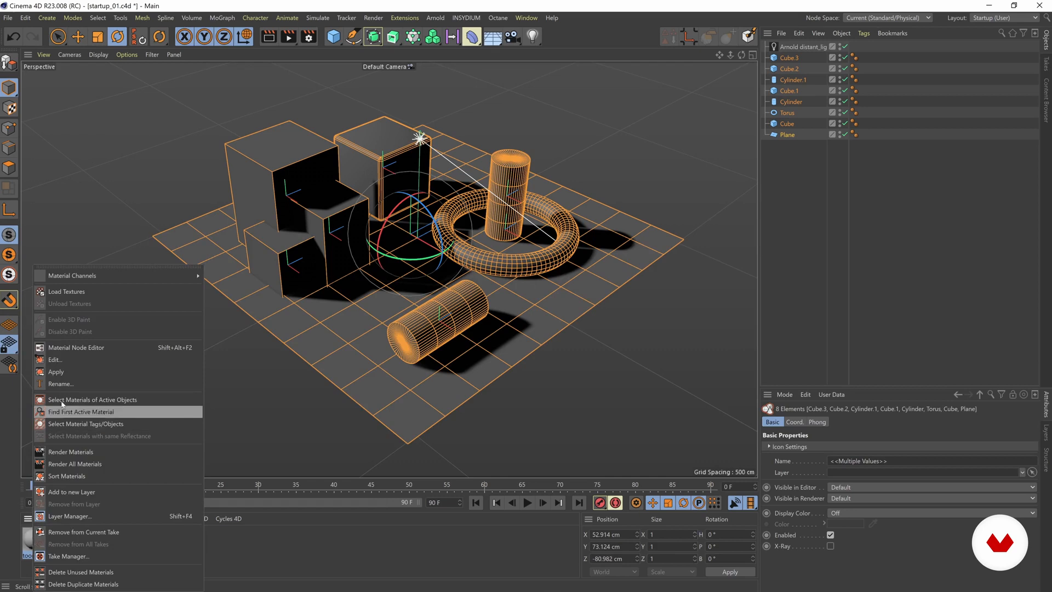
{"action": "left_click", "coordinate": [57, 372]}
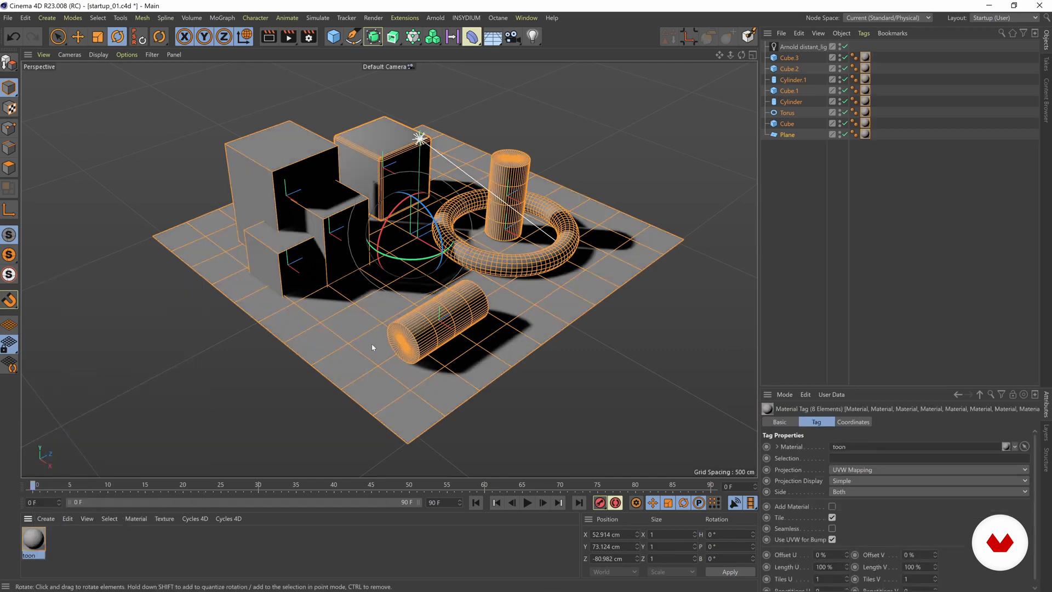
{"action": "left_click", "coordinate": [148, 358]}
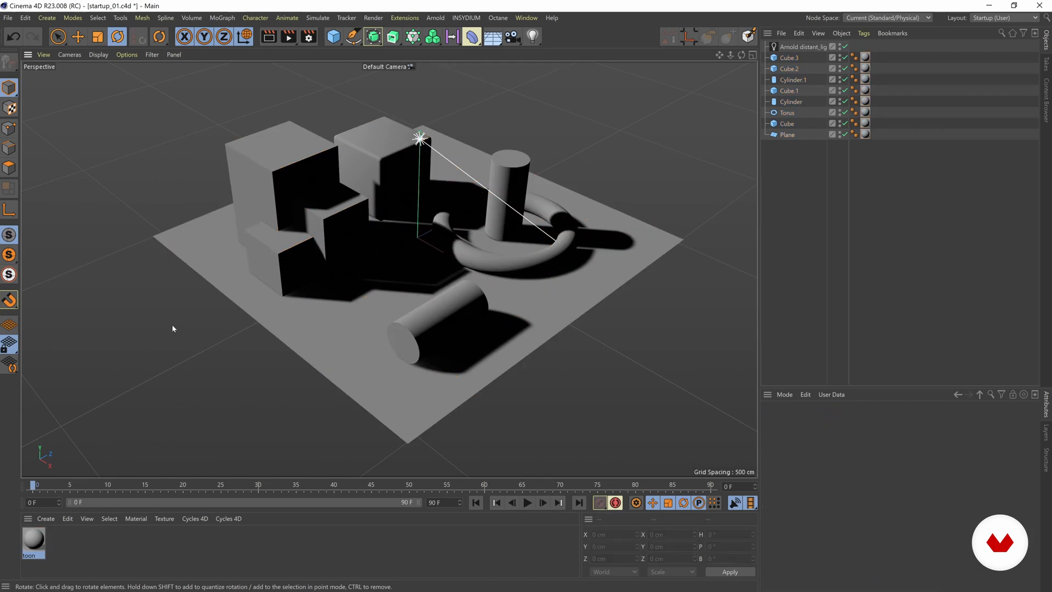
Open the toon material in the Material Editor to review its edge, base and specular settings.
{"action": "left_click", "coordinate": [117, 554]}
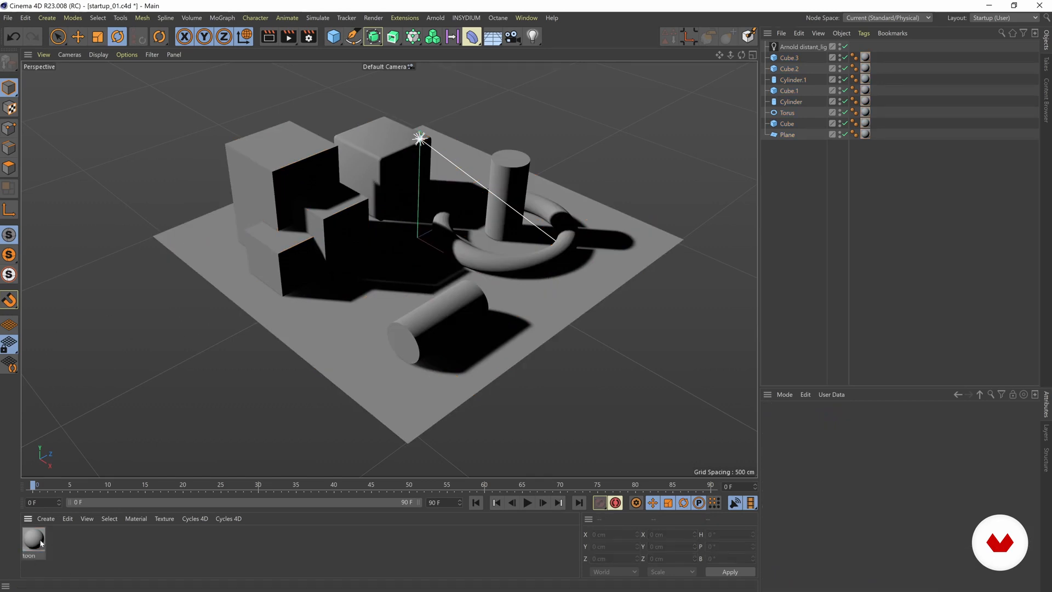
{"action": "double_click", "coordinate": [34, 541]}
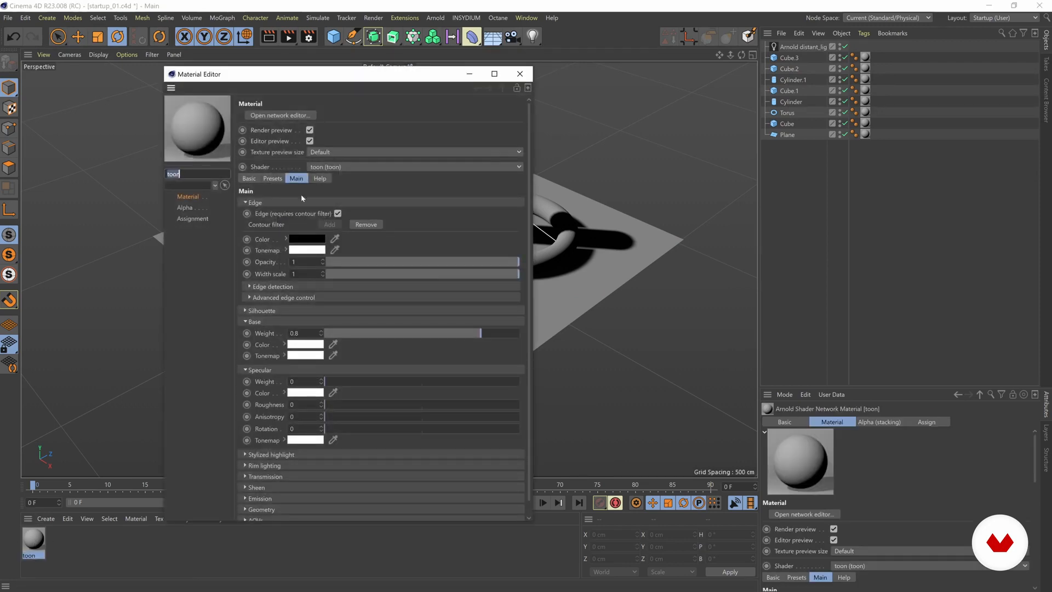
{"action": "left_click_drag", "start_coordinate": [274, 84], "coordinate": [310, 72]}
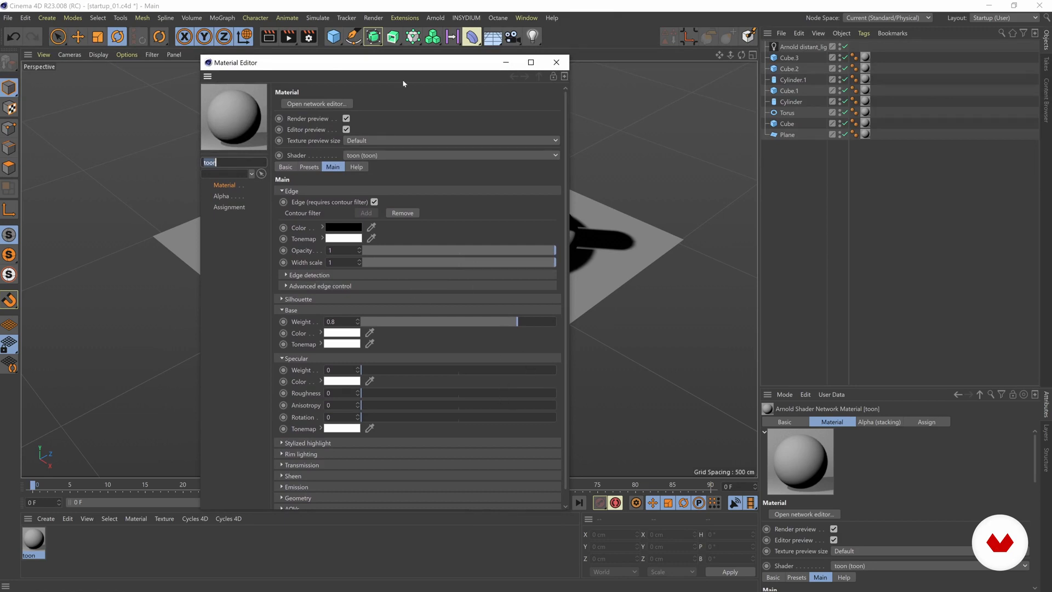
{"action": "left_click_drag", "start_coordinate": [398, 63], "coordinate": [400, 62]}
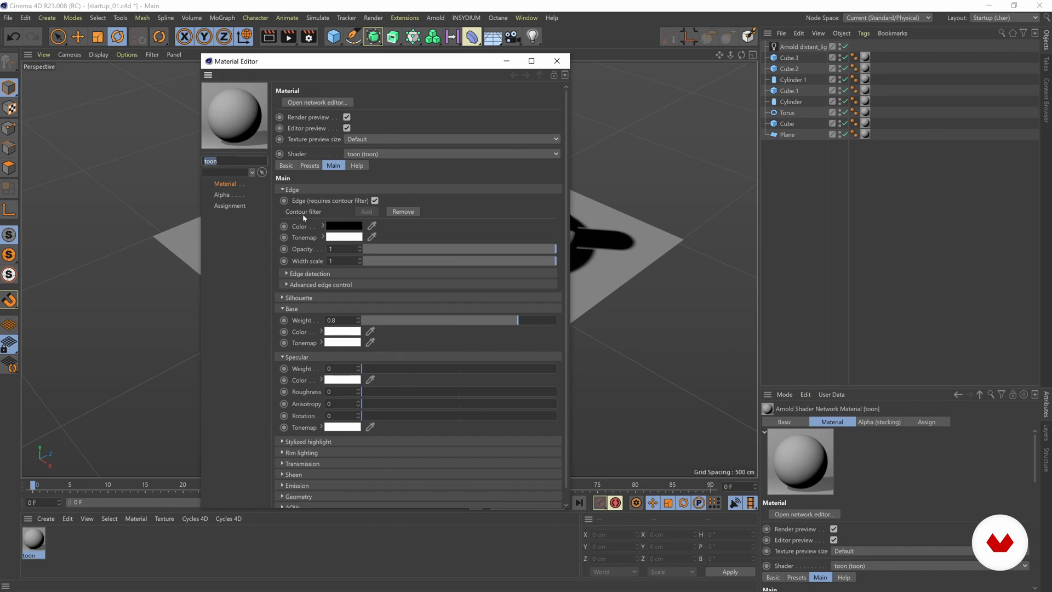
{"action": "left_click_drag", "start_coordinate": [277, 64], "coordinate": [272, 63]}
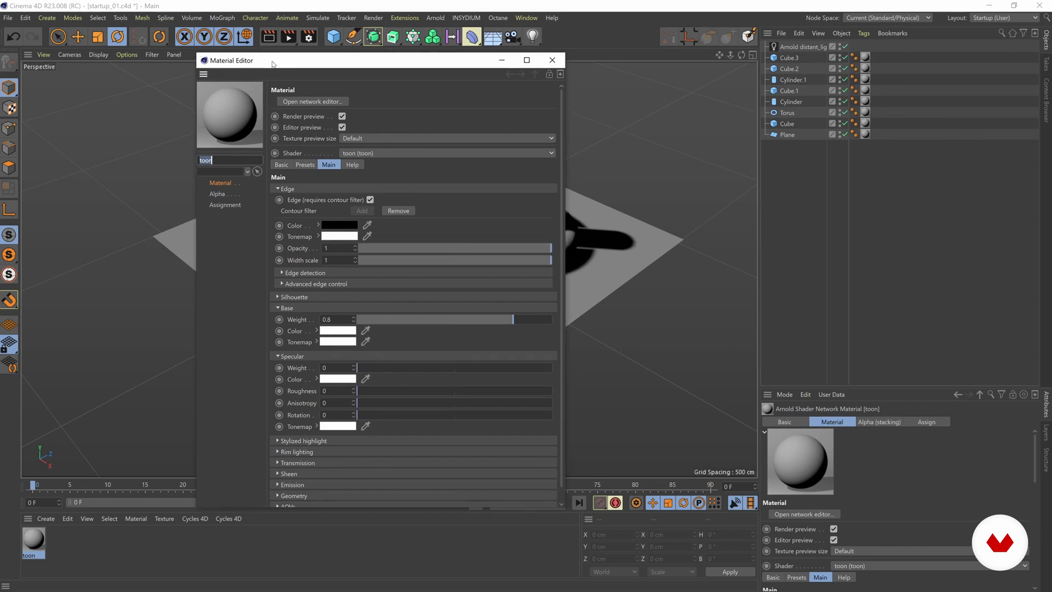
Open the toon material's shader network editor and select the toon node to show its parameters.
{"action": "left_click", "coordinate": [310, 102]}
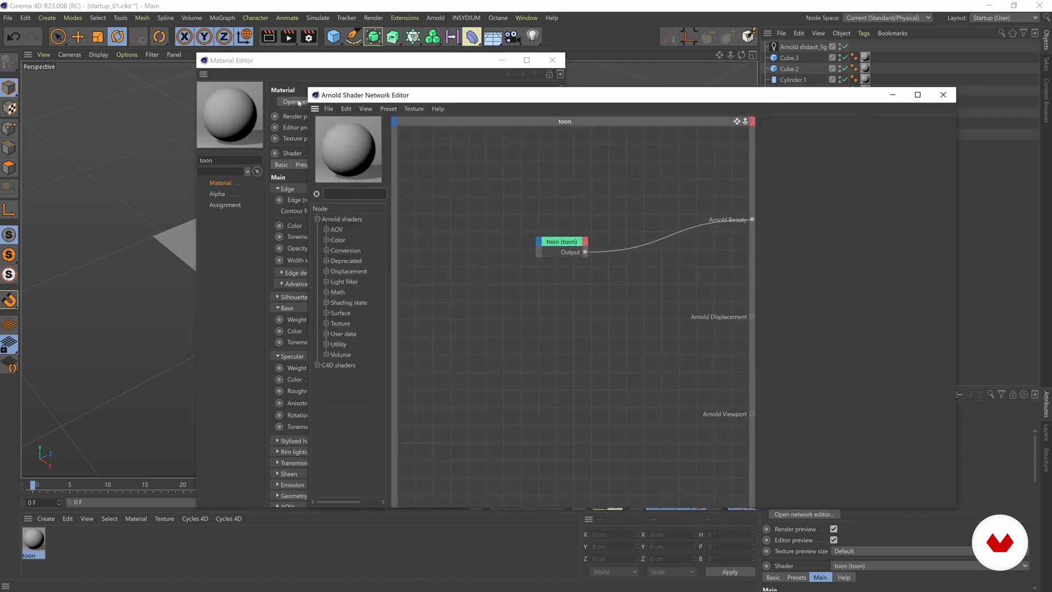
{"action": "left_click_drag", "start_coordinate": [558, 96], "coordinate": [524, 100]}
{"action": "left_click_drag", "start_coordinate": [530, 245], "coordinate": [556, 214]}
{"action": "scroll", "coordinate": [418, 252], "scroll_direction": "down", "scroll_amount": 4}
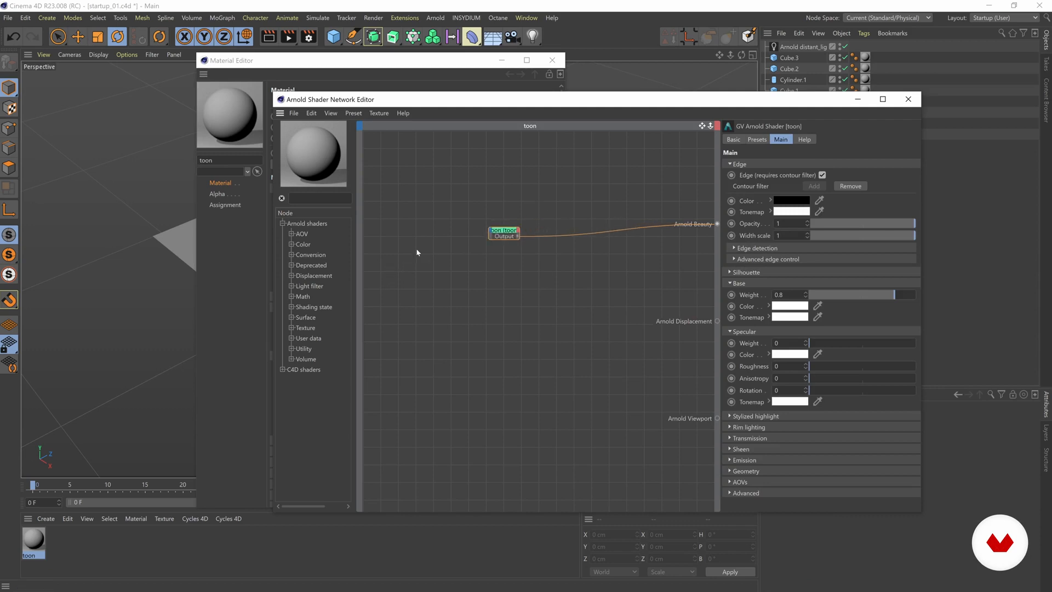
{"action": "scroll", "coordinate": [423, 253], "scroll_direction": "up", "scroll_amount": 2}
{"action": "scroll", "coordinate": [421, 253], "scroll_direction": "up", "scroll_amount": 1}
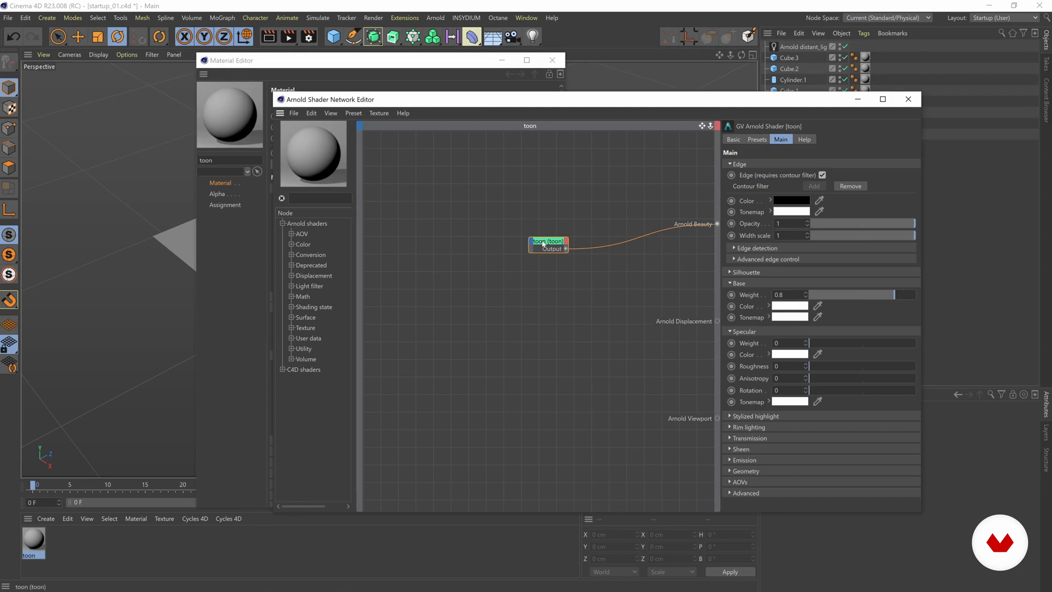
Close the Material Editor and move the shader network window aside to uncover the scene objects.
{"action": "left_click", "coordinate": [453, 62]}
{"action": "left_click_drag", "start_coordinate": [454, 61], "coordinate": [419, 60]}
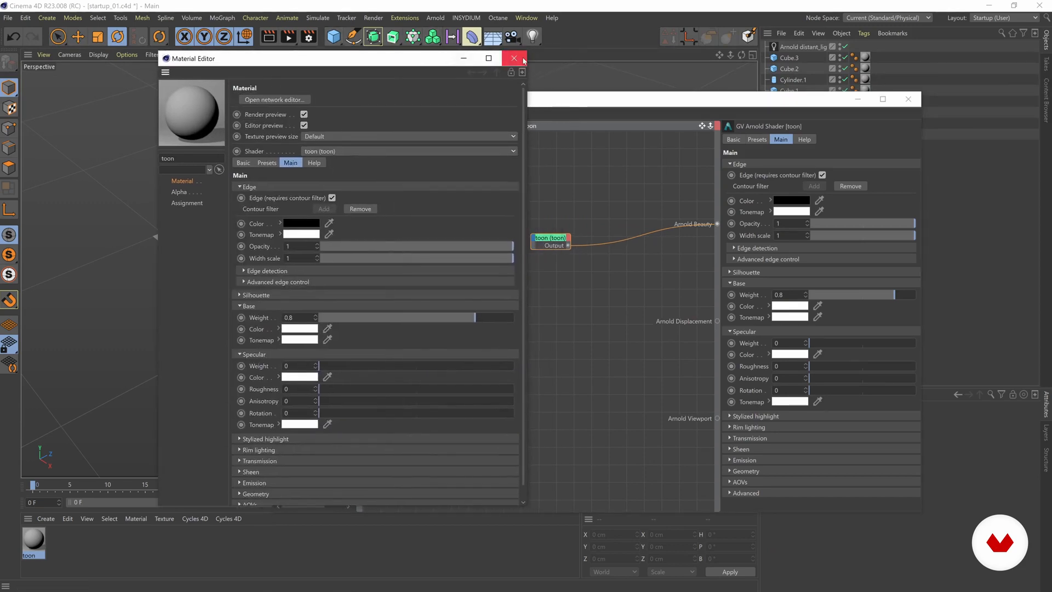
{"action": "left_click", "coordinate": [518, 59]}
{"action": "left_click_drag", "start_coordinate": [540, 109], "coordinate": [630, 165]}
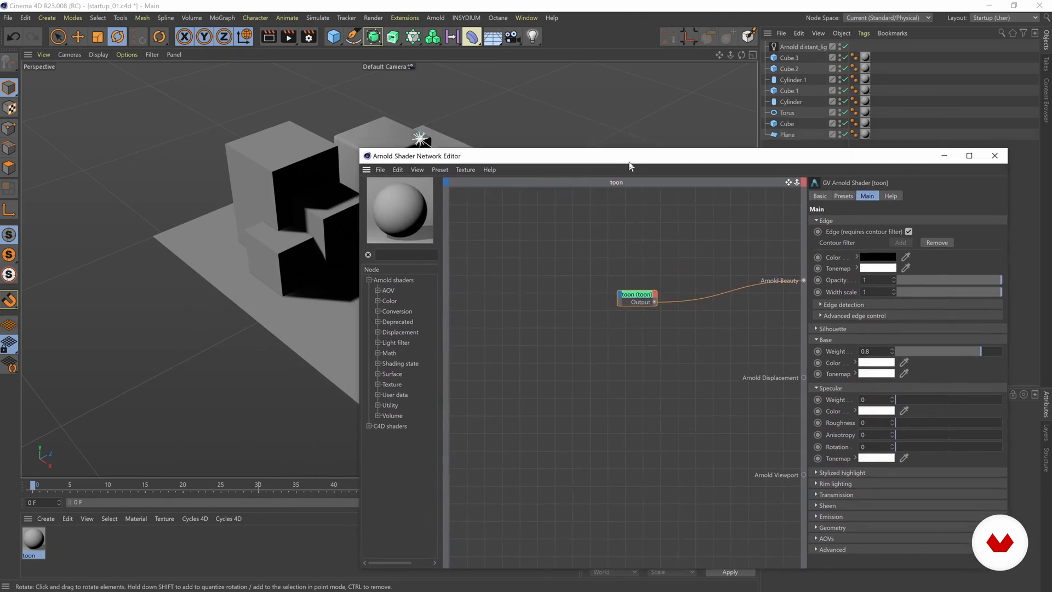
Move the toon node level with the Arnold Beauty output and widen it.
{"action": "left_click_drag", "start_coordinate": [637, 300], "coordinate": [653, 282]}
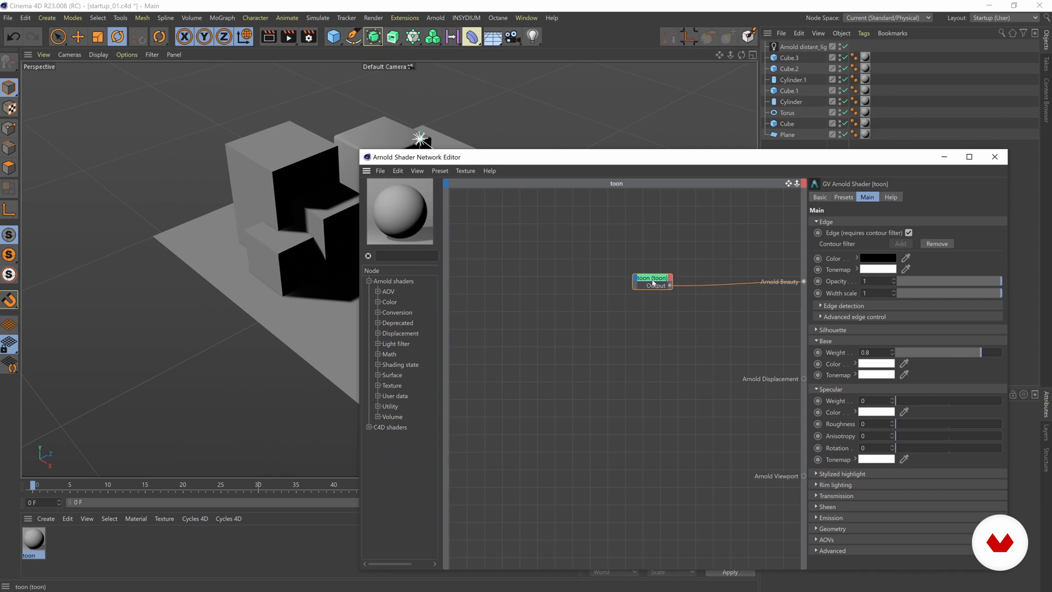
{"action": "left_click", "coordinate": [620, 272]}
{"action": "mouse_move", "coordinate": [632, 285]}
{"action": "left_mouse_down"}
{"action": "mouse_move", "coordinate": [615, 284]}
{"action": "mouse_move", "coordinate": [636, 273]}
{"action": "left_mouse_up"}
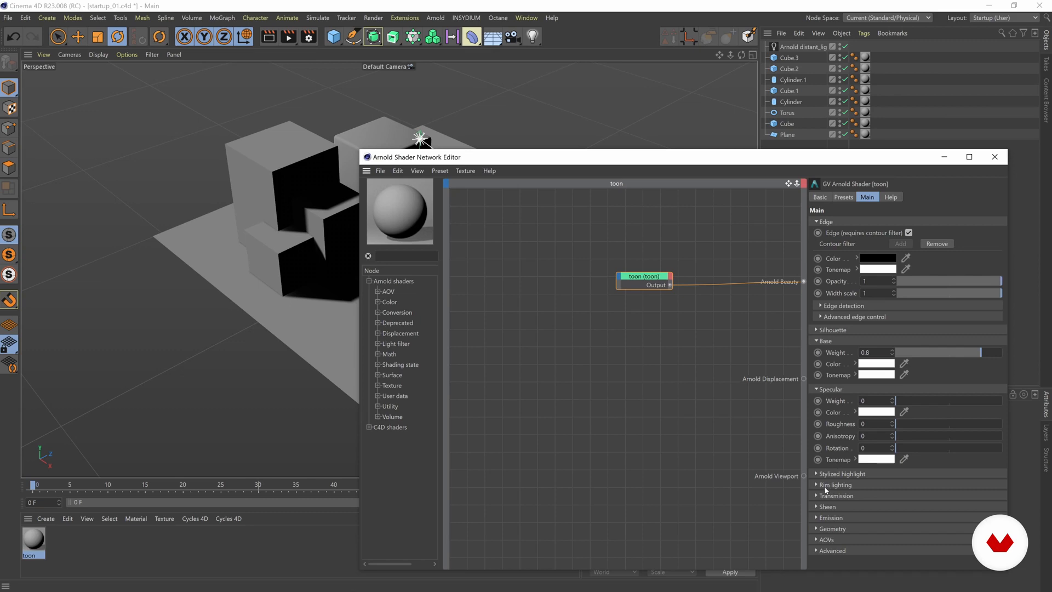
{"action": "mouse_move", "coordinate": [553, 159]}
{"action": "left_mouse_down"}
{"action": "mouse_move", "coordinate": [552, 145]}
{"action": "mouse_move", "coordinate": [562, 161]}
{"action": "left_mouse_up"}
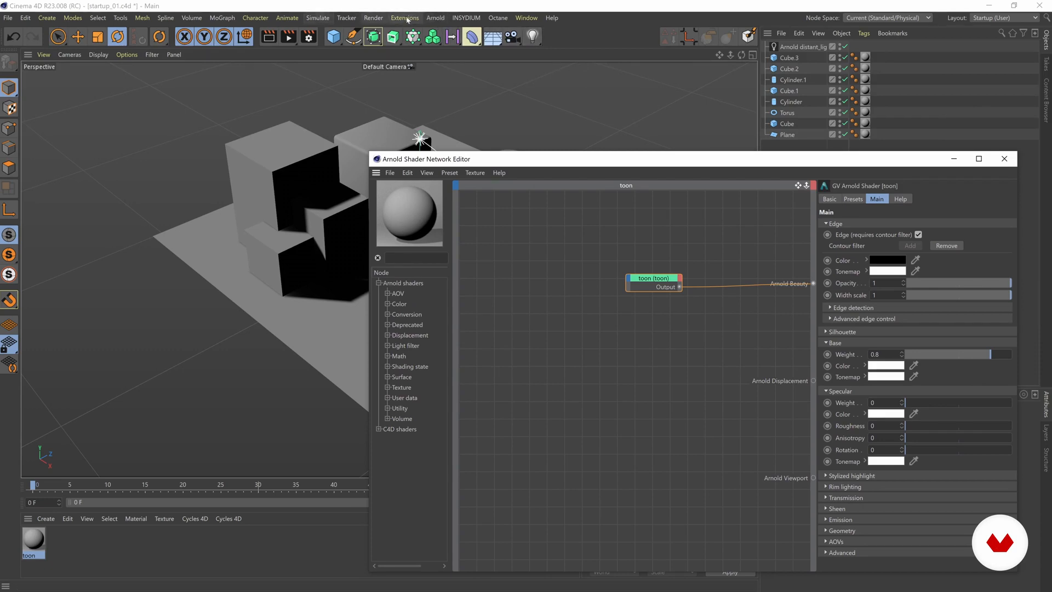
Open the Arnold IPR window and arrange it and the shader network editor so the perspective view stays accessible.
{"action": "left_click", "coordinate": [433, 19]}
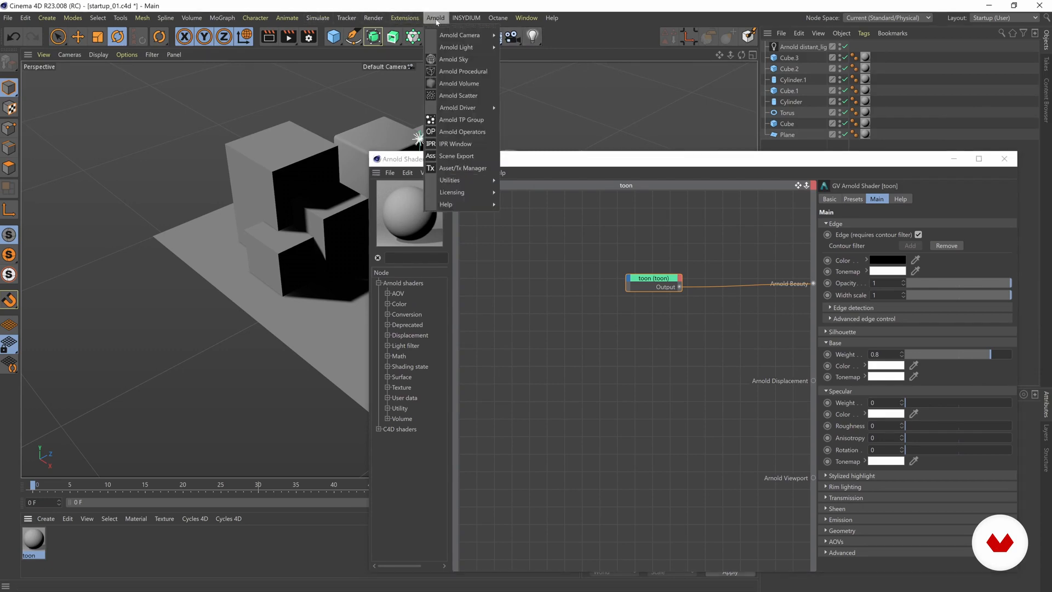
{"action": "left_click", "coordinate": [449, 144]}
{"action": "left_click_drag", "start_coordinate": [530, 134], "coordinate": [145, 43]}
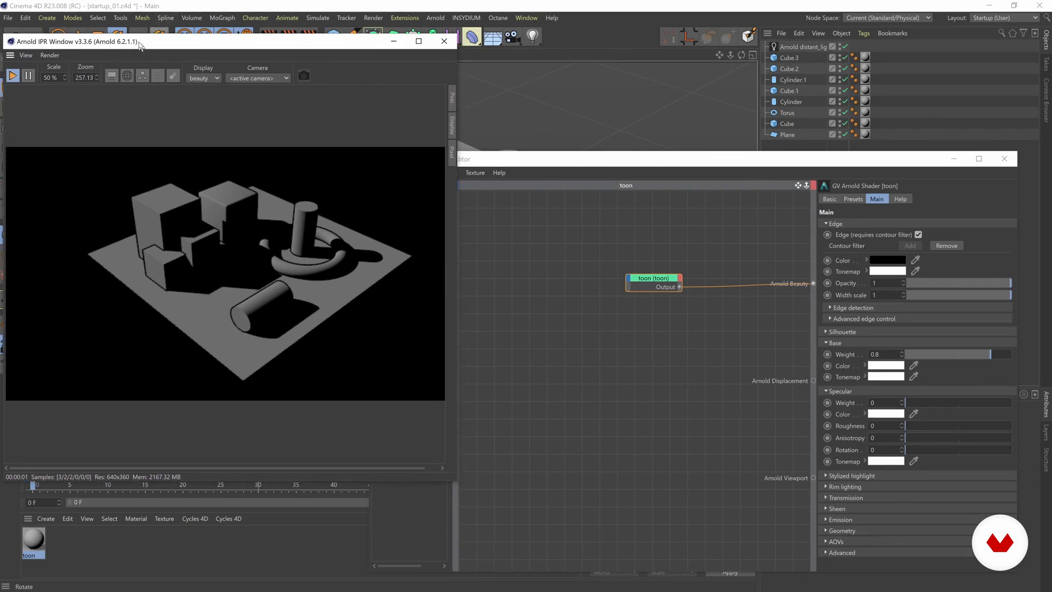
{"action": "left_click_drag", "start_coordinate": [526, 163], "coordinate": [634, 319]}
{"action": "left_click_drag", "start_coordinate": [588, 178], "coordinate": [634, 141], "text": "alt"}
Examine the contour lines in the IPR preview and check the output resolution in the render settings.
{"action": "scroll", "coordinate": [159, 270], "scroll_direction": "up", "scroll_amount": 3}
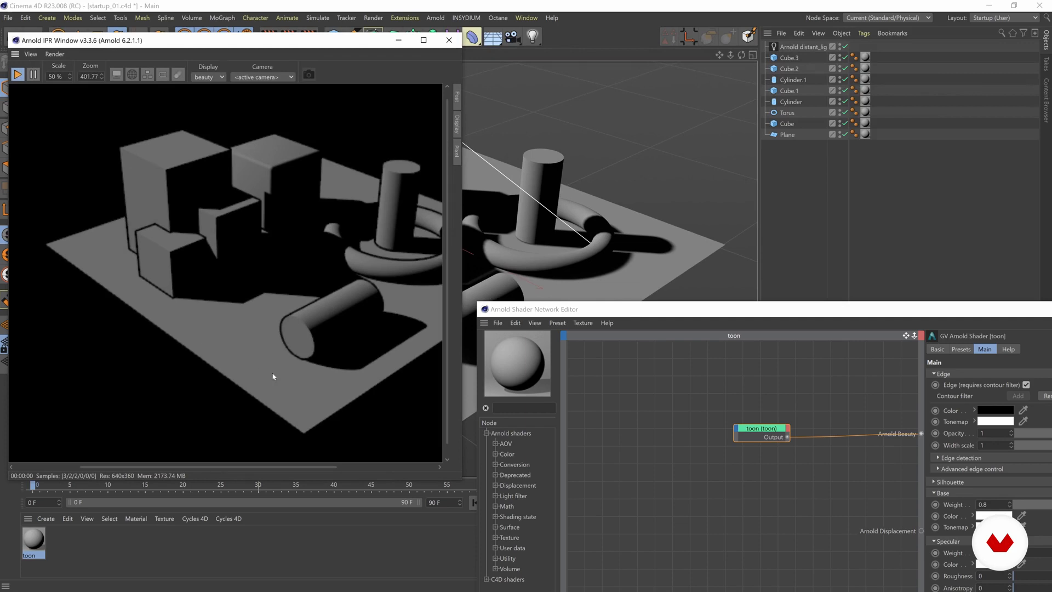
{"action": "scroll", "coordinate": [245, 245], "scroll_direction": "down", "scroll_amount": 2}
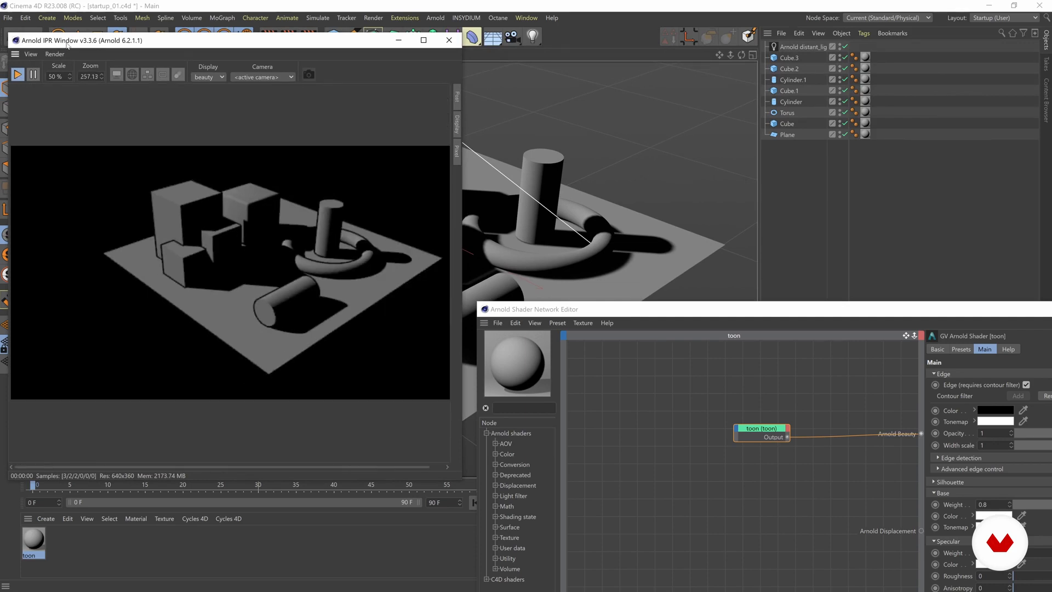
{"action": "left_click_drag", "start_coordinate": [67, 46], "coordinate": [75, 48]}
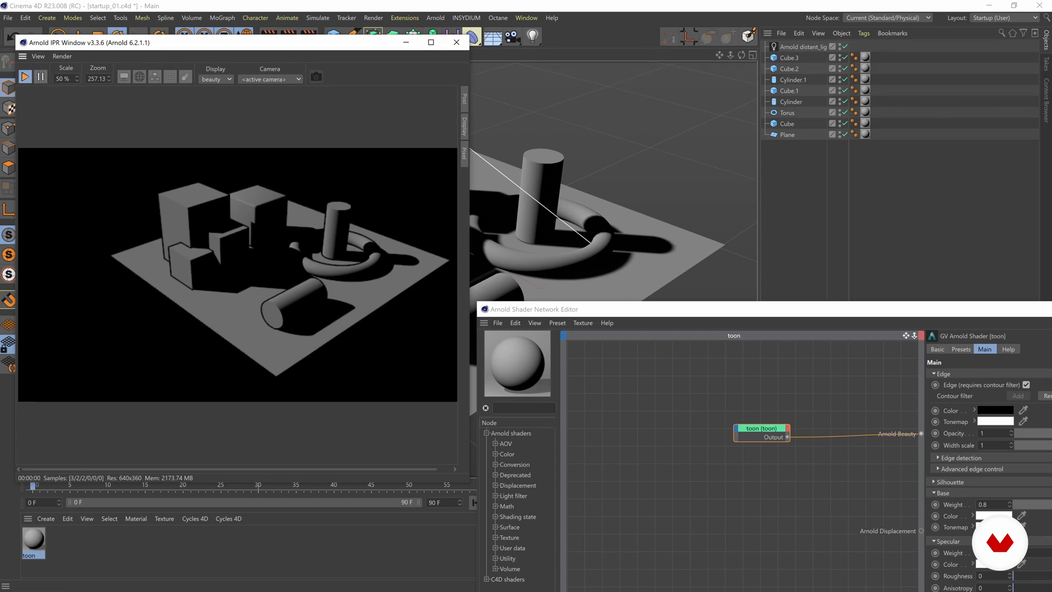
{"action": "left_click_drag", "start_coordinate": [165, 47], "coordinate": [176, 75]}
{"action": "left_click", "coordinate": [309, 37]}
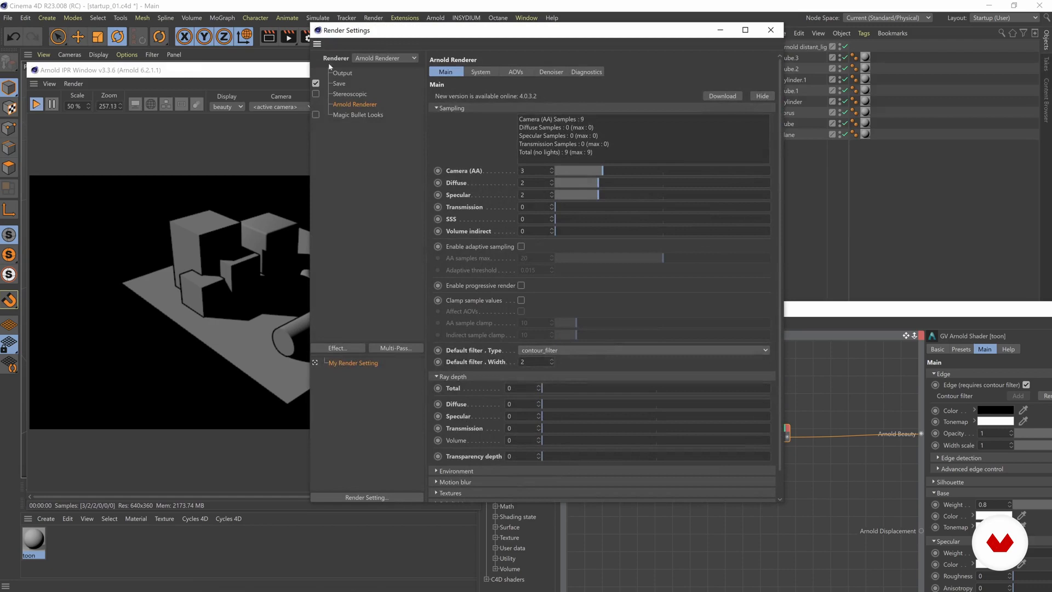
{"action": "left_click", "coordinate": [341, 74]}
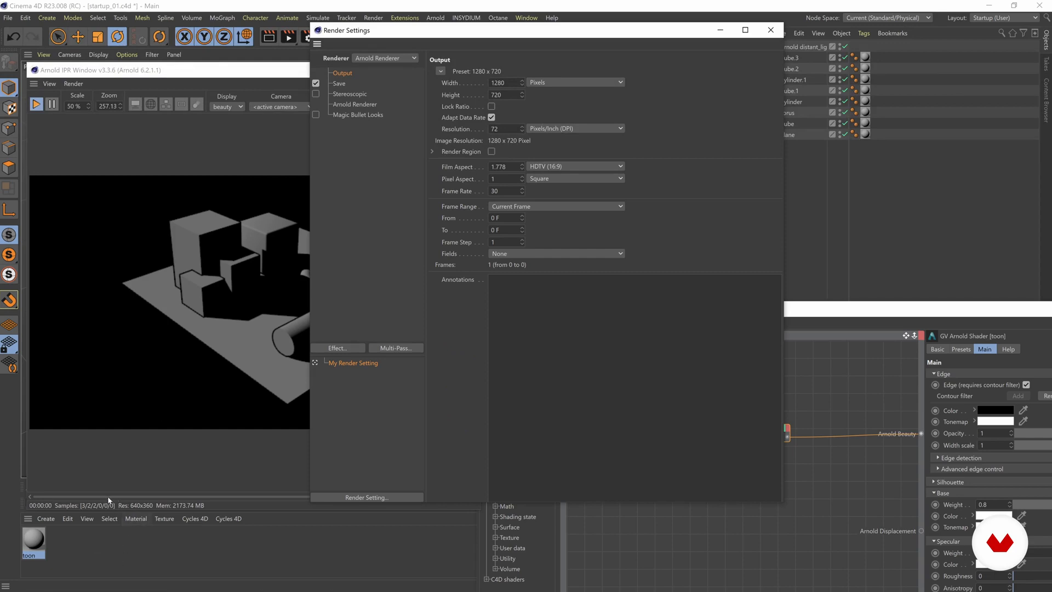
{"action": "left_click", "coordinate": [770, 30]}
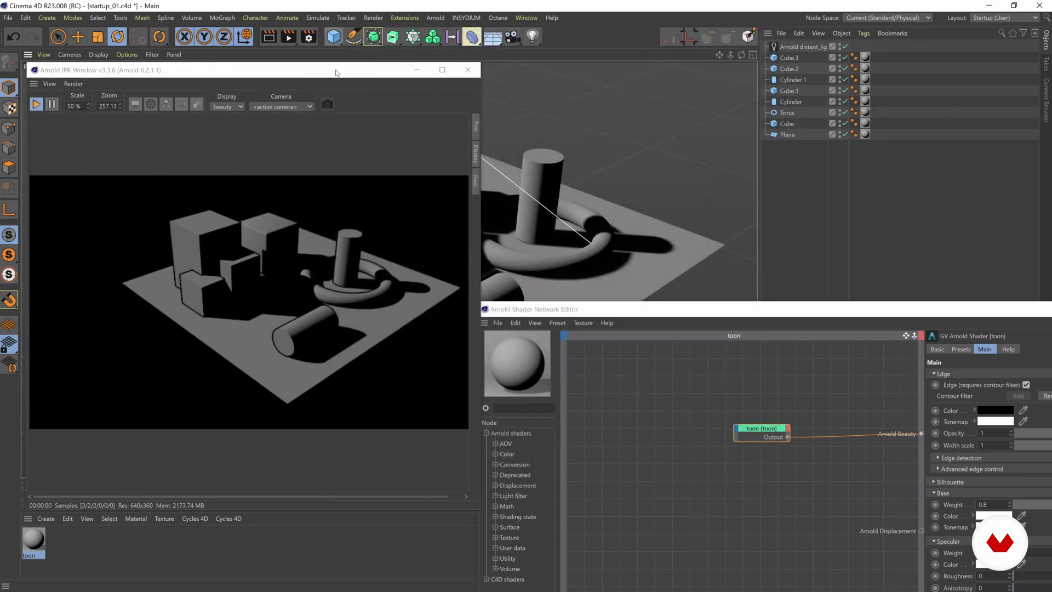
Set the IPR render scale to 100% and inspect the contour lines on the objects.
{"action": "left_click_drag", "start_coordinate": [337, 70], "coordinate": [367, 52]}
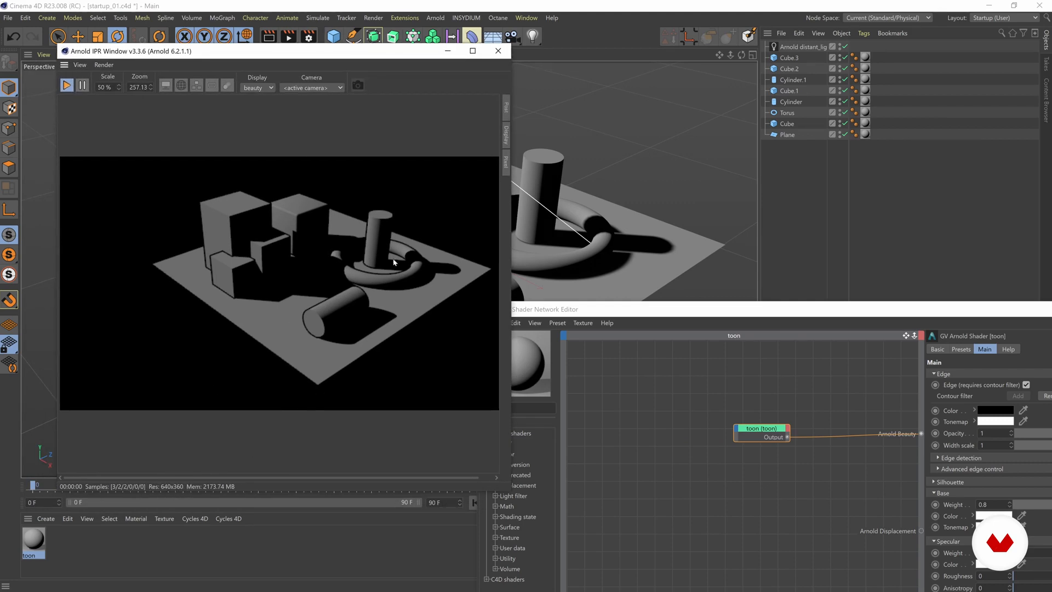
{"action": "scroll", "coordinate": [261, 269], "scroll_direction": "up", "scroll_amount": 2}
{"action": "scroll", "coordinate": [237, 255], "scroll_direction": "down", "scroll_amount": 2}
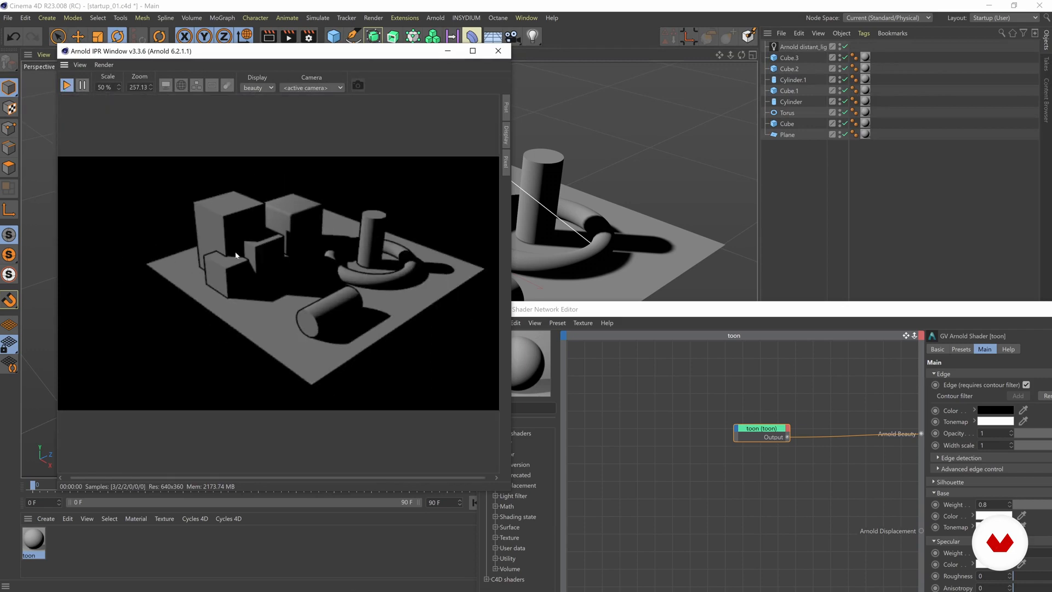
{"action": "left_click_drag", "start_coordinate": [112, 88], "coordinate": [67, 93]}
{"action": "type", "text": "100"}
{"action": "key", "text": "Return"}
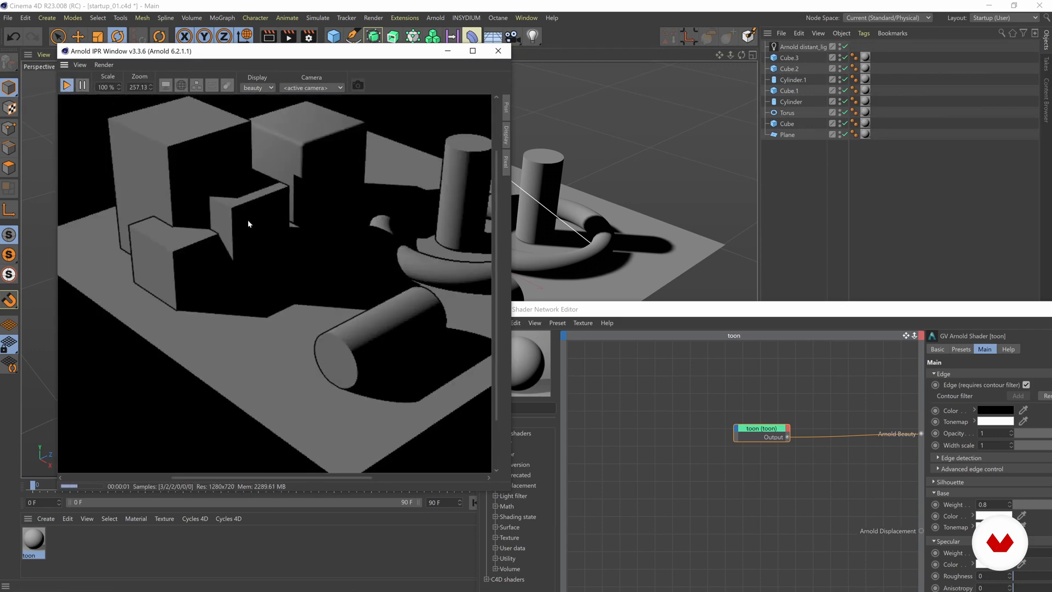
{"action": "scroll", "coordinate": [247, 220], "scroll_direction": "down", "scroll_amount": 2}
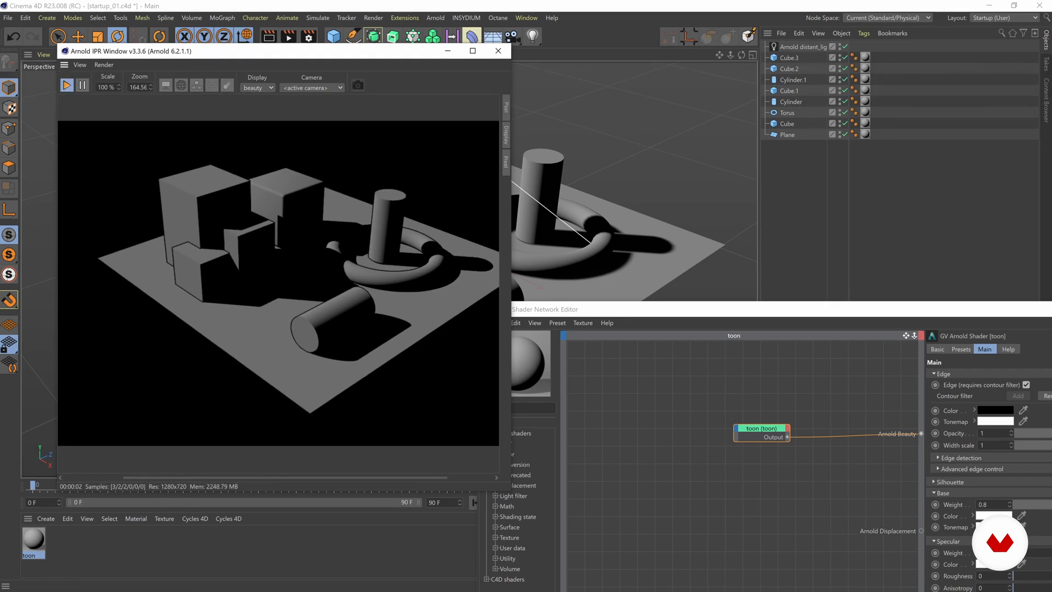
{"action": "scroll", "coordinate": [189, 208], "scroll_direction": "down", "scroll_amount": 3}
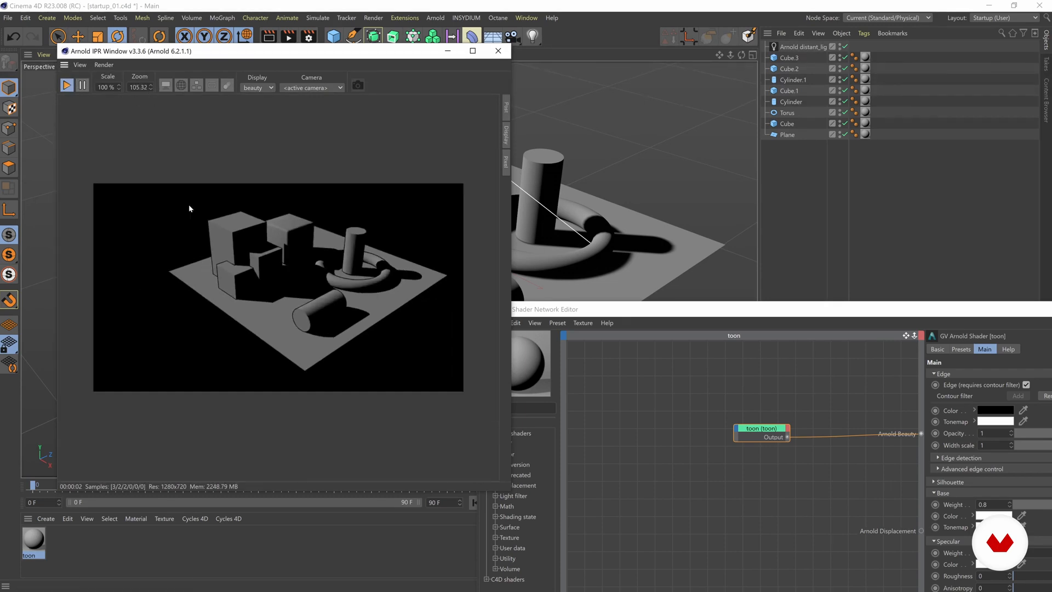
{"action": "scroll", "coordinate": [189, 207], "scroll_direction": "up", "scroll_amount": 1}
{"action": "scroll", "coordinate": [310, 324], "scroll_direction": "up", "scroll_amount": 1}
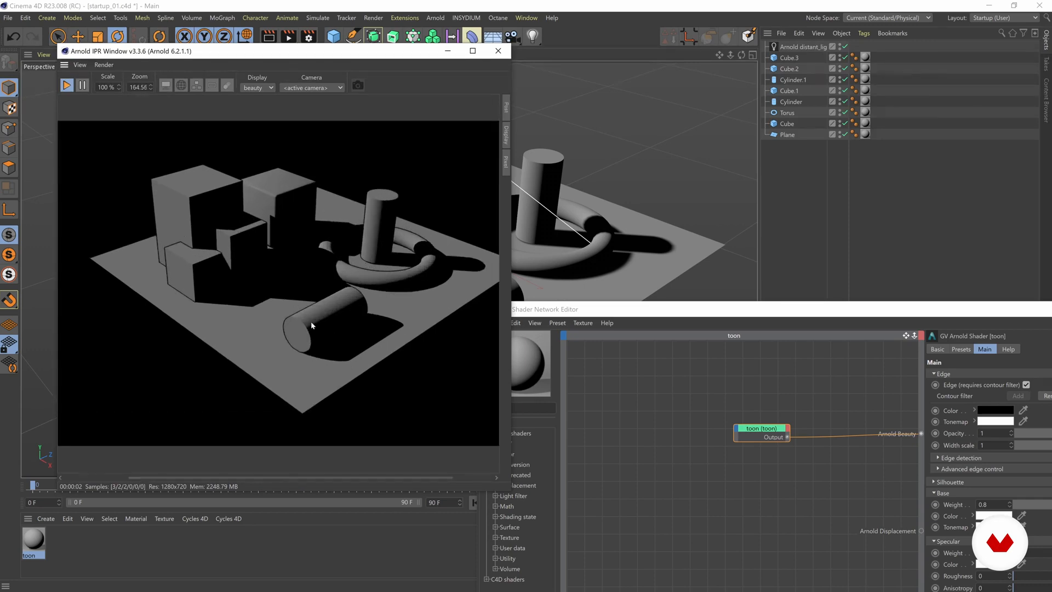
Try rendering only a selected region around the small cubes in the IPR preview.
{"action": "left_click_drag", "start_coordinate": [589, 175], "coordinate": [604, 165], "text": "alt"}
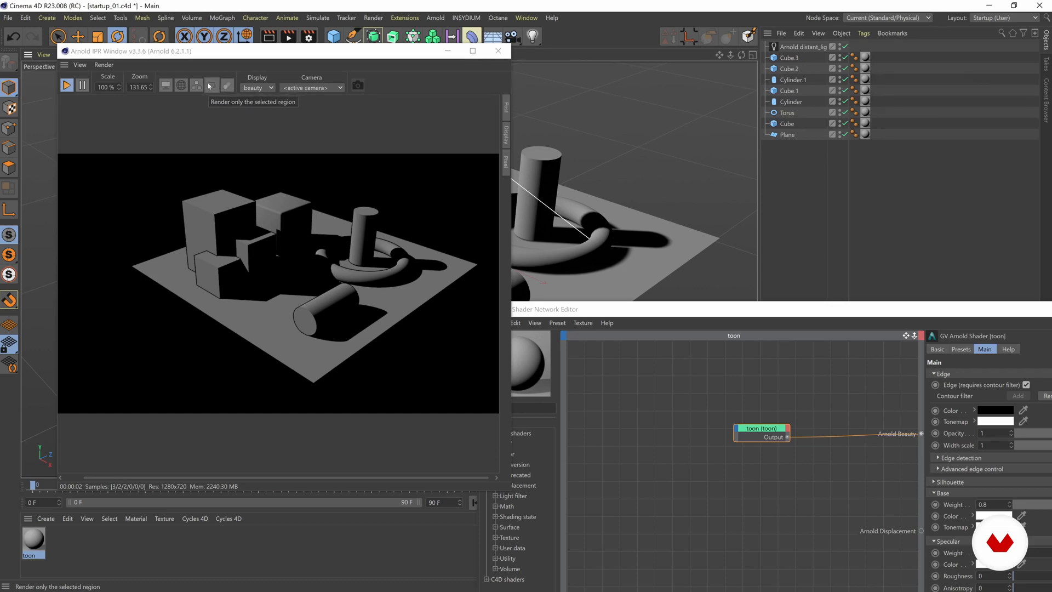
{"action": "left_click", "coordinate": [212, 89]}
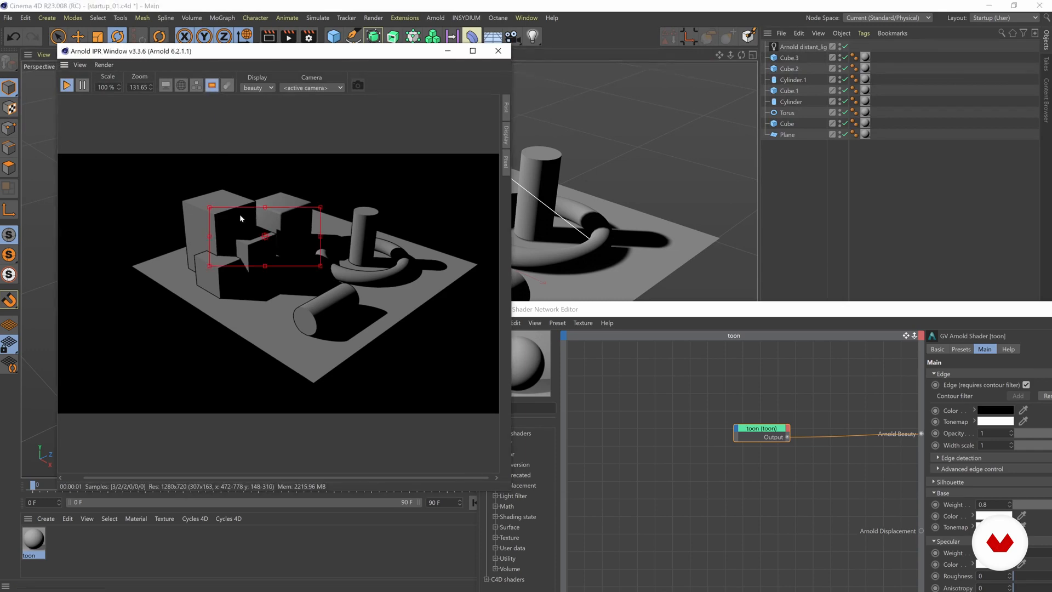
{"action": "left_click_drag", "start_coordinate": [268, 238], "coordinate": [237, 270]}
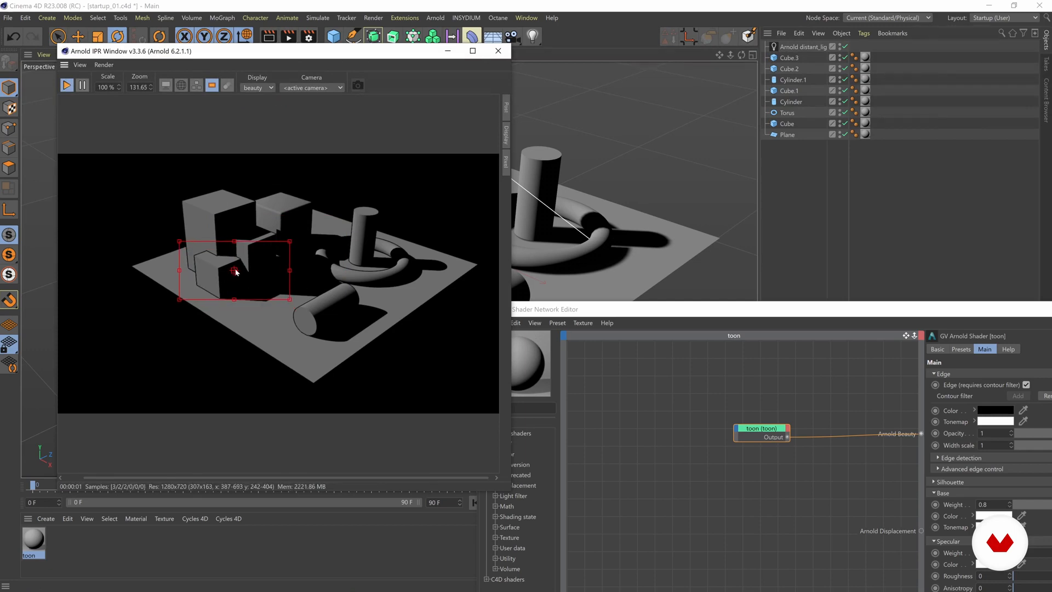
{"action": "left_click_drag", "start_coordinate": [648, 228], "coordinate": [682, 236], "text": "alt"}
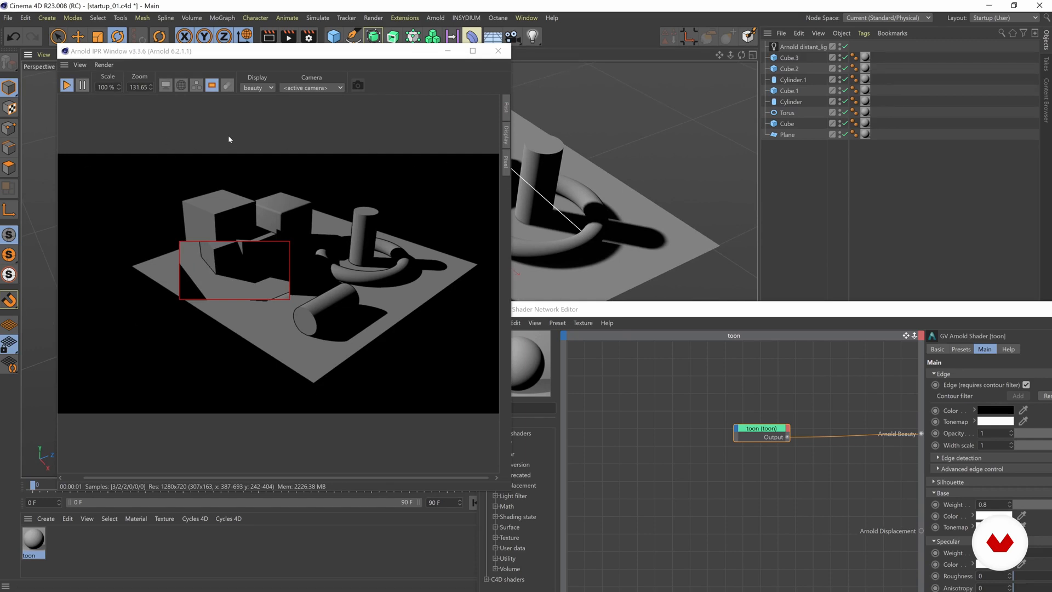
{"action": "left_click_drag", "start_coordinate": [235, 270], "coordinate": [233, 249]}
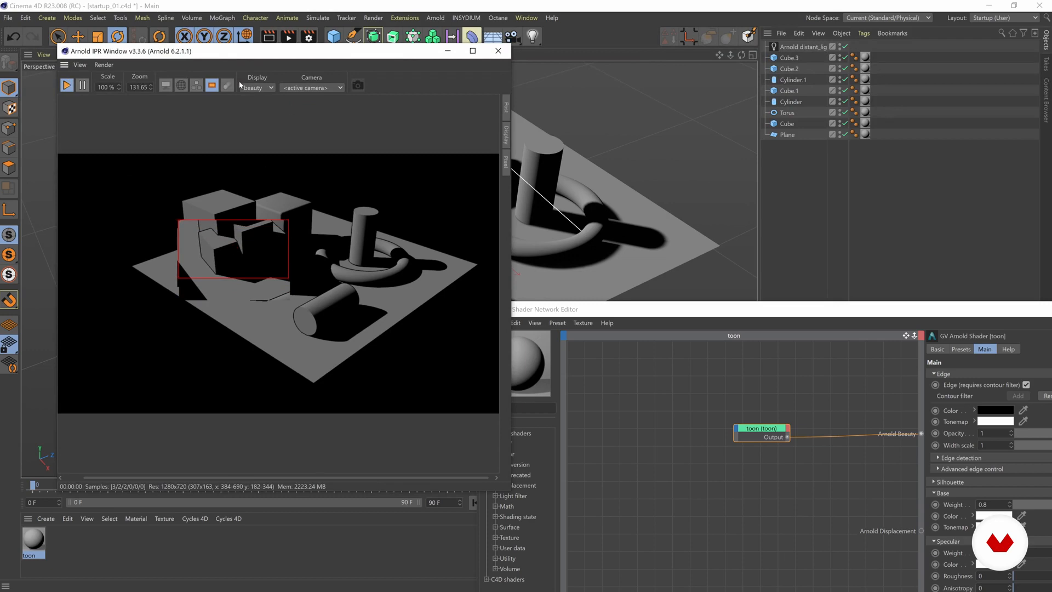
{"action": "left_click", "coordinate": [212, 88]}
Reframe the scene from another angle and examine the contour lines up close in the IPR preview.
{"action": "mouse_move", "coordinate": [560, 183]}
{"action": "left_mouse_down", "text": "alt"}
{"action": "mouse_move", "coordinate": [601, 163]}
{"action": "mouse_move", "coordinate": [571, 179]}
{"action": "left_mouse_up", "text": "alt"}
{"action": "left_click_drag", "start_coordinate": [590, 169], "coordinate": [564, 216], "text": "alt"}
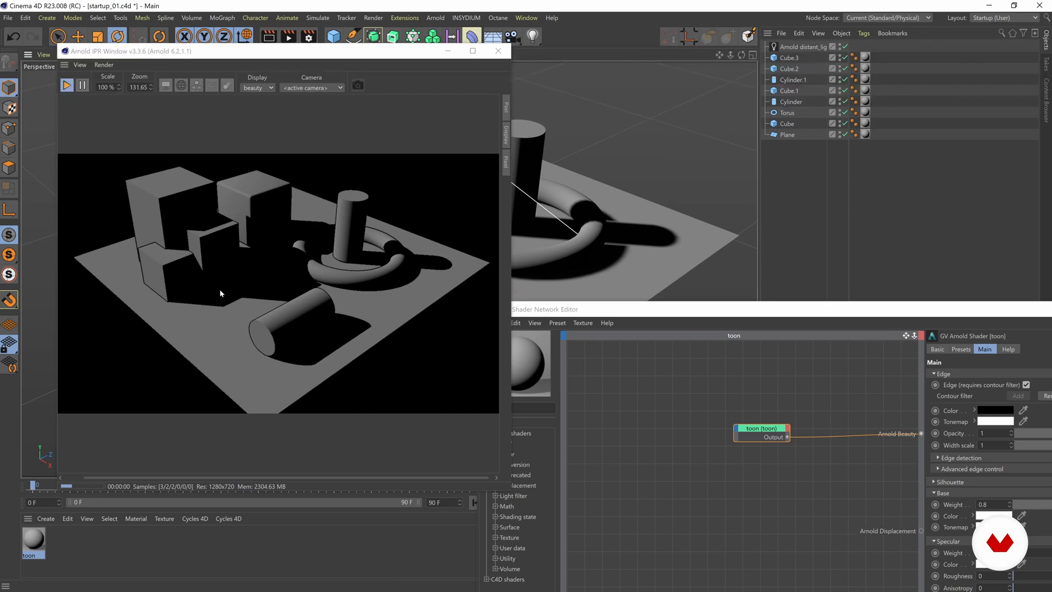
{"action": "scroll", "coordinate": [274, 305], "scroll_direction": "up", "scroll_amount": 2}
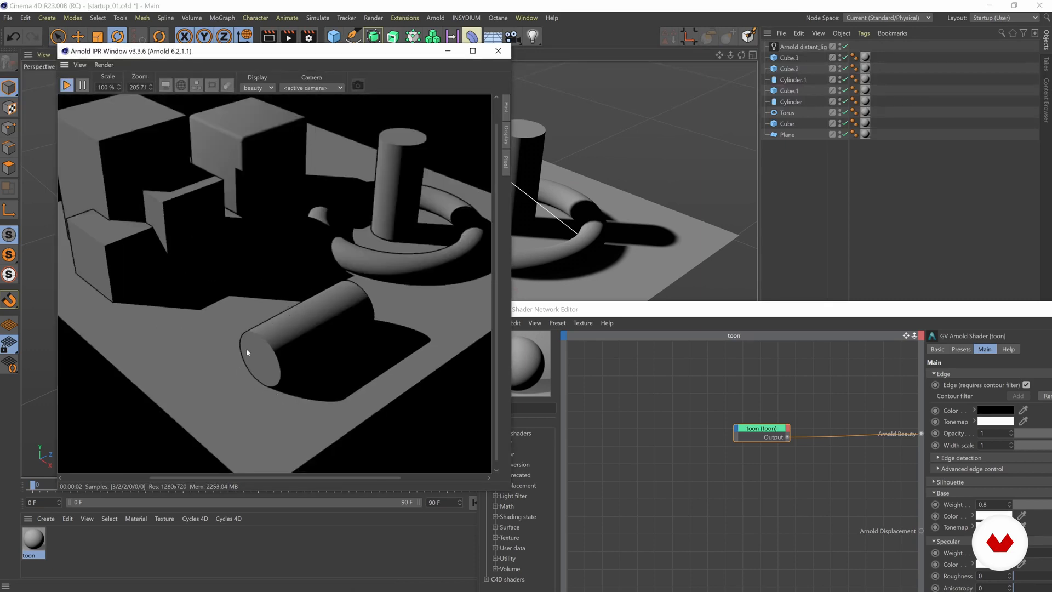
{"action": "left_click_drag", "start_coordinate": [241, 50], "coordinate": [209, 69]}
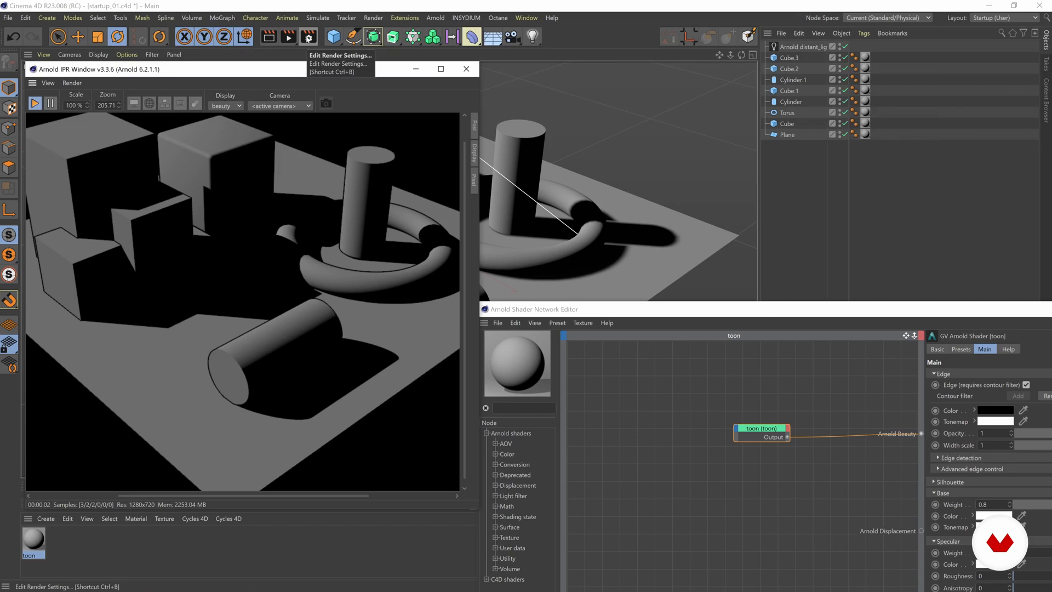
Open the Arnold renderer settings and check the width of the contour filter.
{"action": "left_click", "coordinate": [308, 37]}
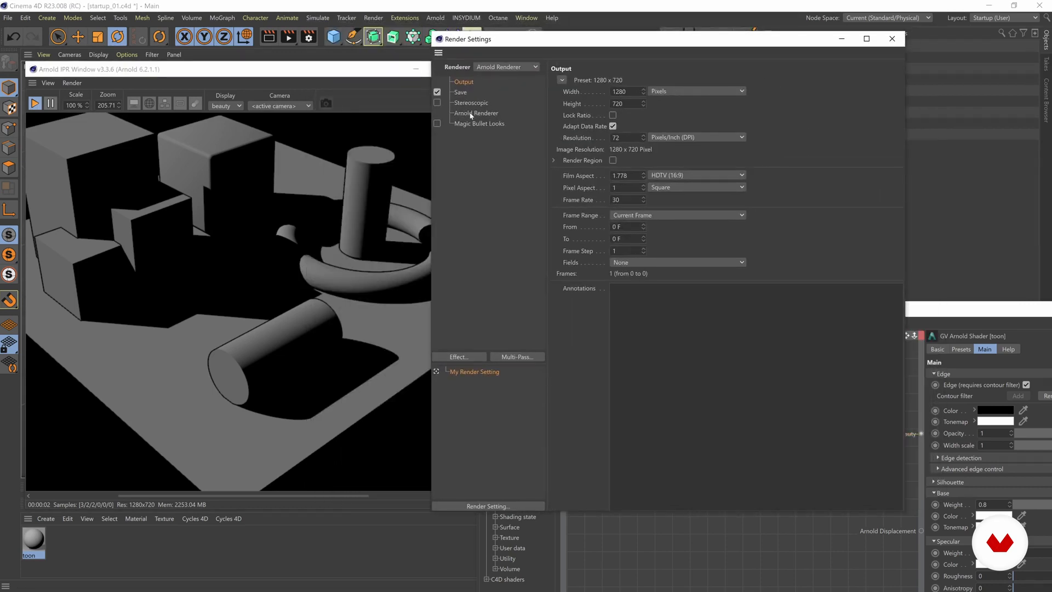
{"action": "left_click", "coordinate": [471, 114]}
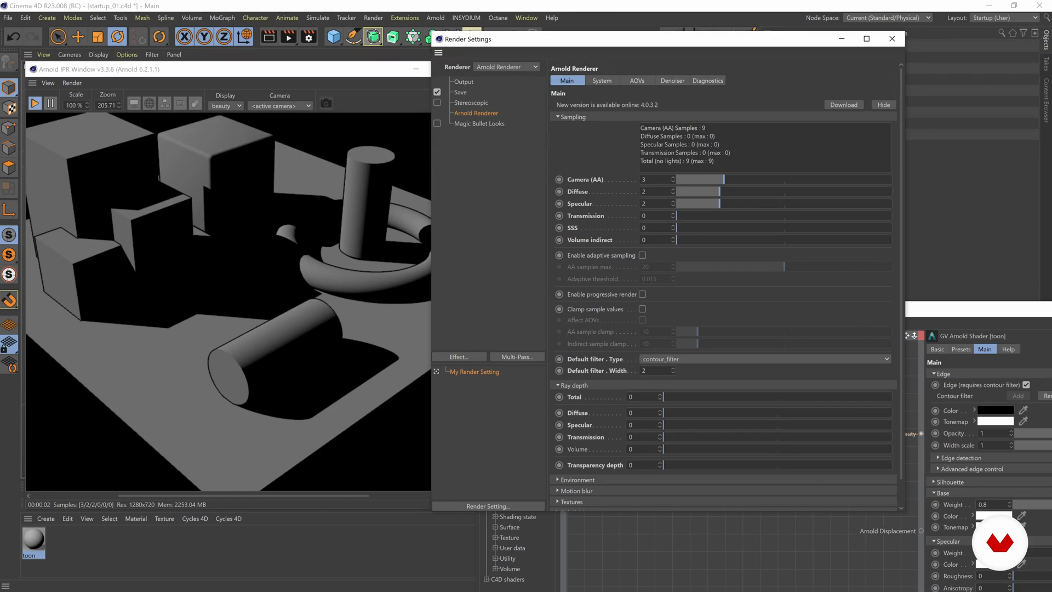
{"action": "double_click", "coordinate": [644, 370]}
Set the output resolution to 300 x 300 pixels and examine the contour thickness in the IPR preview.
{"action": "left_click", "coordinate": [463, 83]}
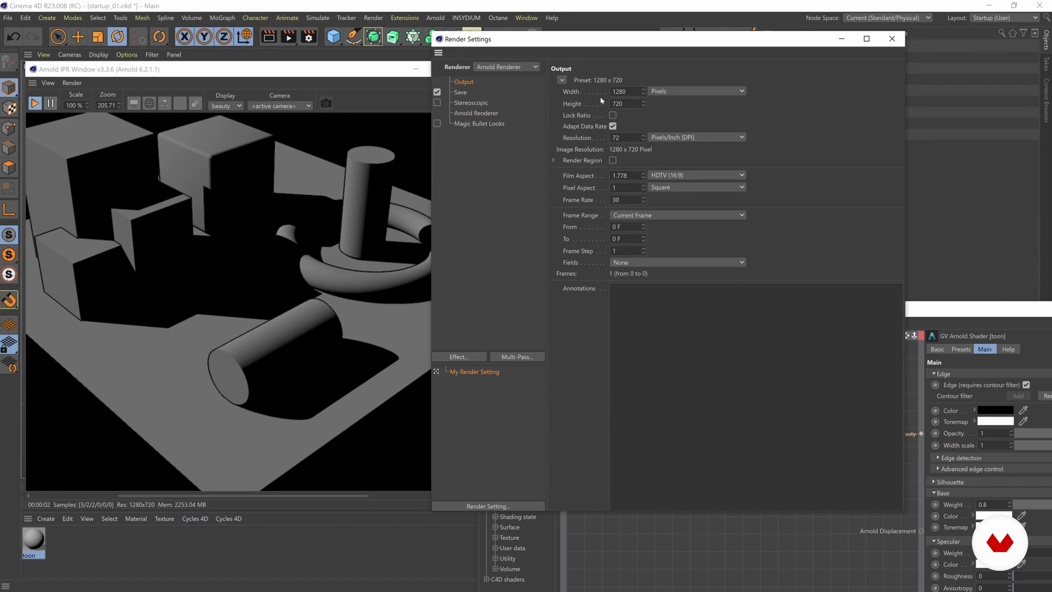
{"action": "left_click_drag", "start_coordinate": [548, 38], "coordinate": [600, 38]}
{"action": "double_click", "coordinate": [671, 90]}
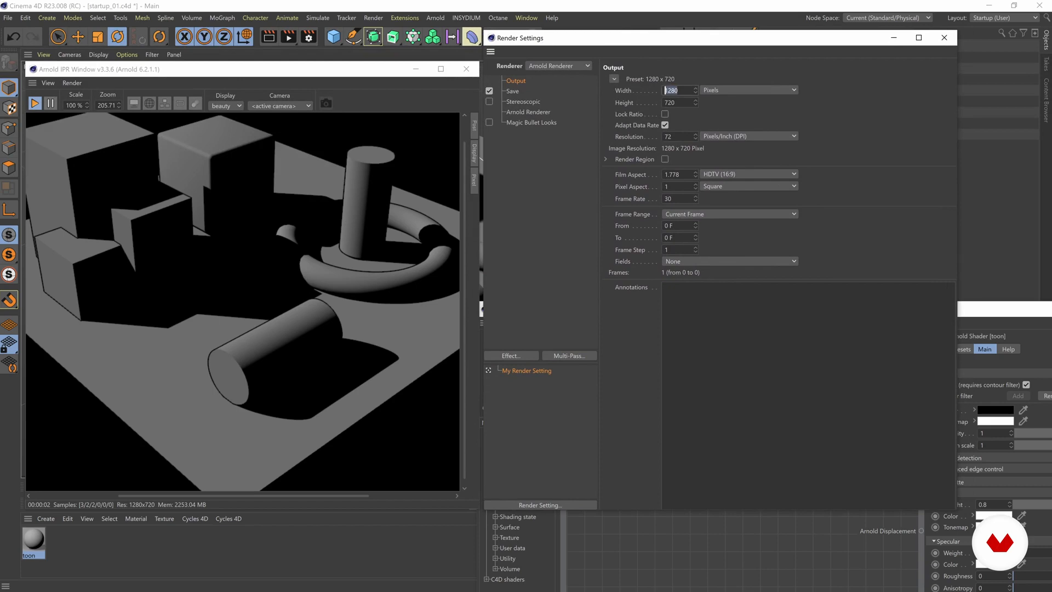
{"action": "type", "text": "300"}
{"action": "key", "text": "Return"}
{"action": "left_click", "coordinate": [667, 103]}
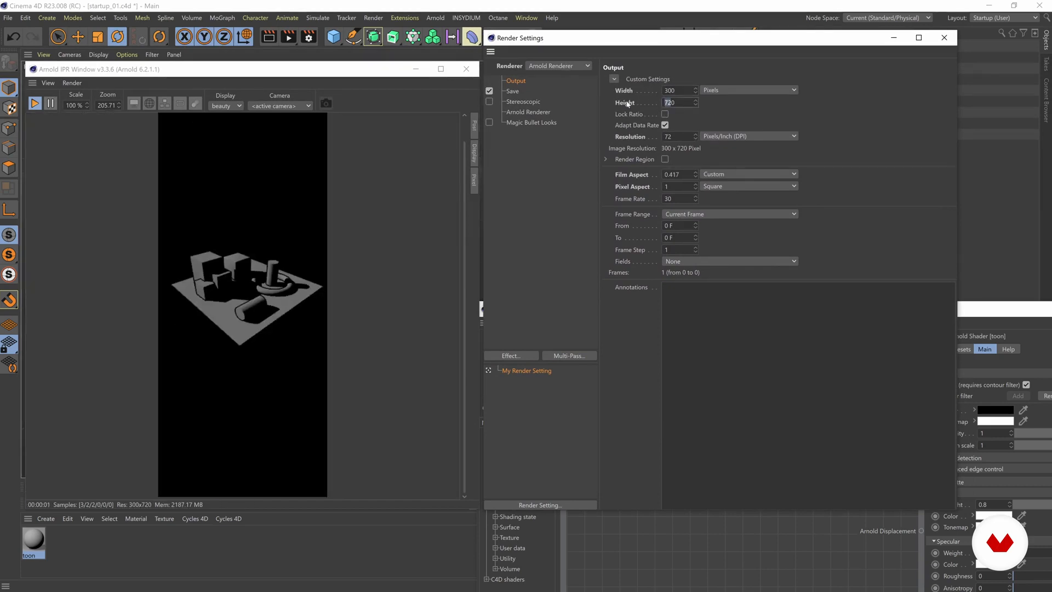
{"action": "type", "text": "300"}
{"action": "key", "text": "Return"}
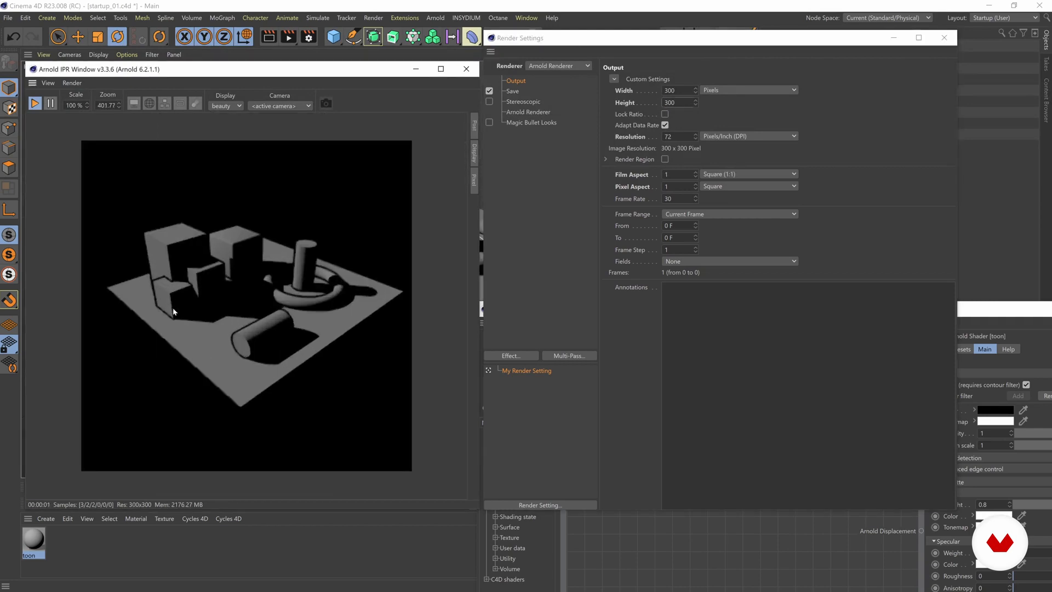
{"action": "scroll", "coordinate": [198, 326], "scroll_direction": "up", "scroll_amount": 1}
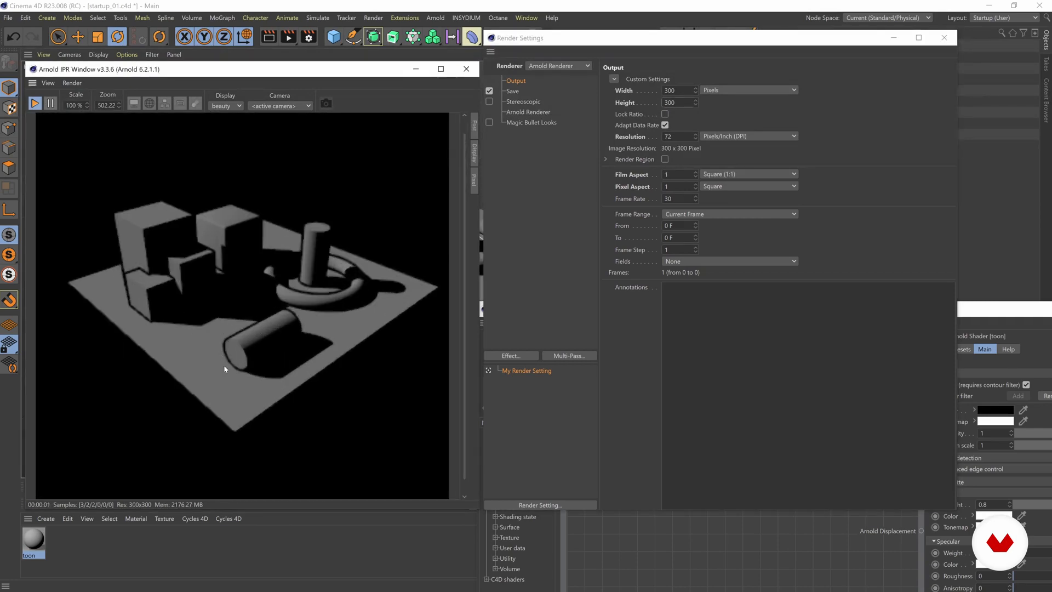
{"action": "scroll", "coordinate": [205, 350], "scroll_direction": "down", "scroll_amount": 1}
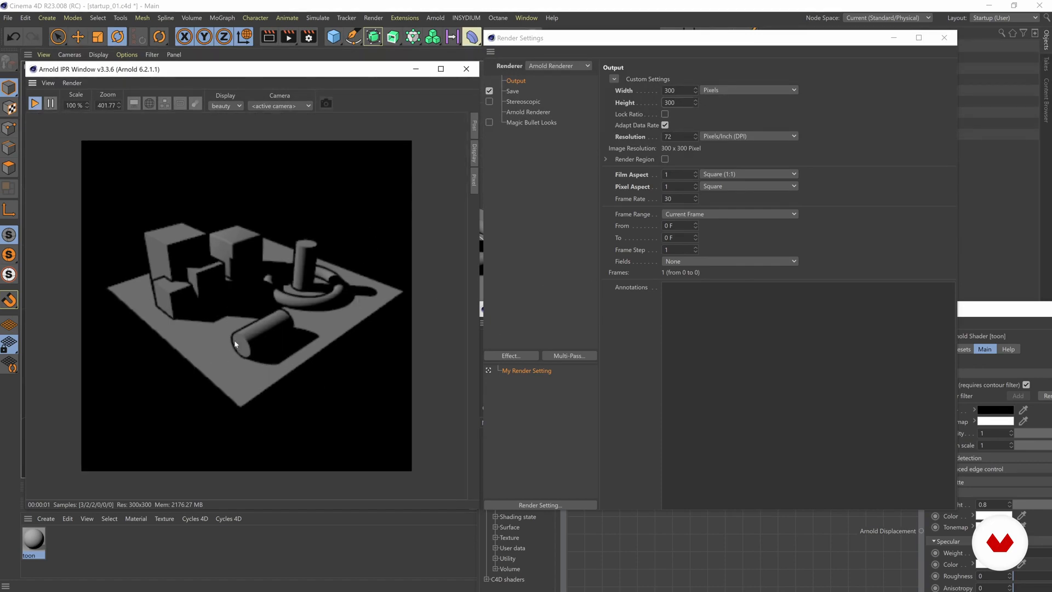
Set the output resolution to 3000 x 3000 pixels.
{"action": "left_click", "coordinate": [671, 91]}
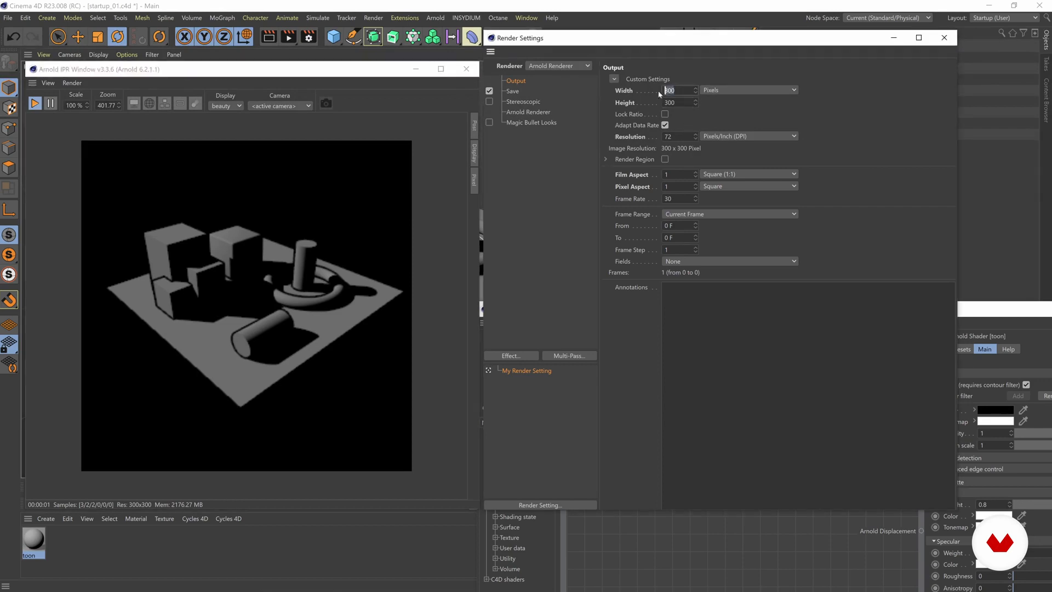
{"action": "type", "text": "0"}
{"action": "left_click", "coordinate": [677, 103]}
{"action": "type", "text": "0"}
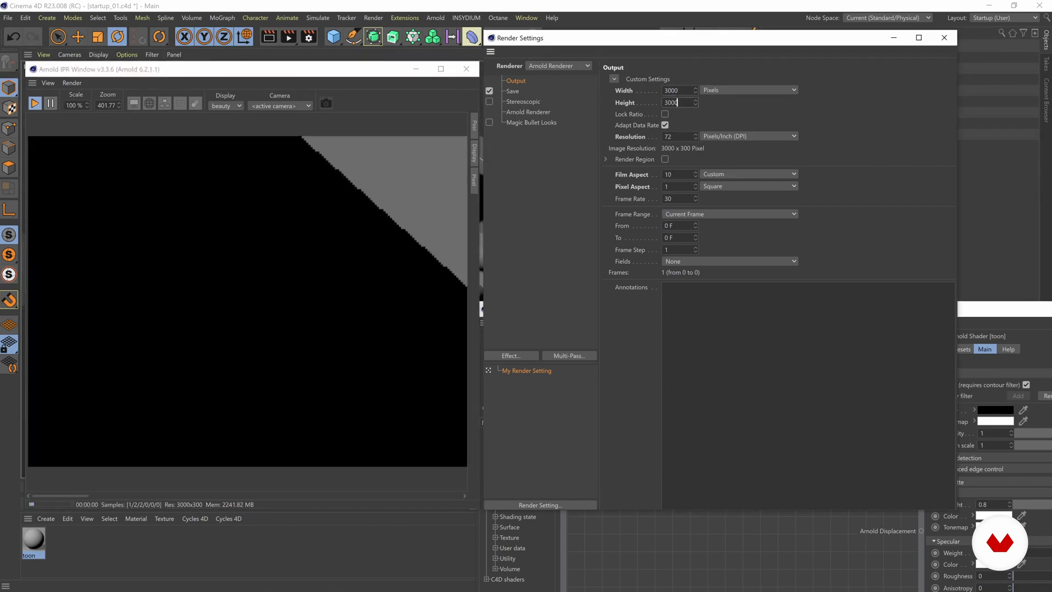
{"action": "key", "text": "Return"}
Apply the 3000 x 3000 pixel resolution and limit the IPR render to a region around the two smaller cubes.
{"action": "left_click", "coordinate": [285, 272]}
{"action": "scroll", "coordinate": [289, 270], "scroll_direction": "down", "scroll_amount": 3}
{"action": "scroll", "coordinate": [285, 290], "scroll_direction": "down", "scroll_amount": 3}
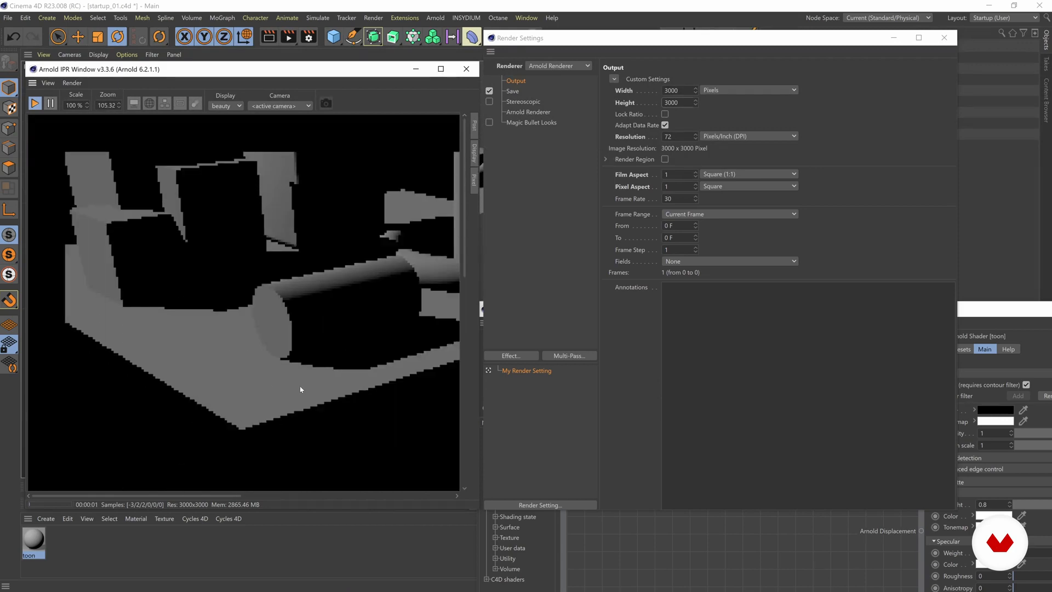
{"action": "scroll", "coordinate": [234, 305], "scroll_direction": "down", "scroll_amount": 1}
{"action": "scroll", "coordinate": [250, 299], "scroll_direction": "up", "scroll_amount": 1}
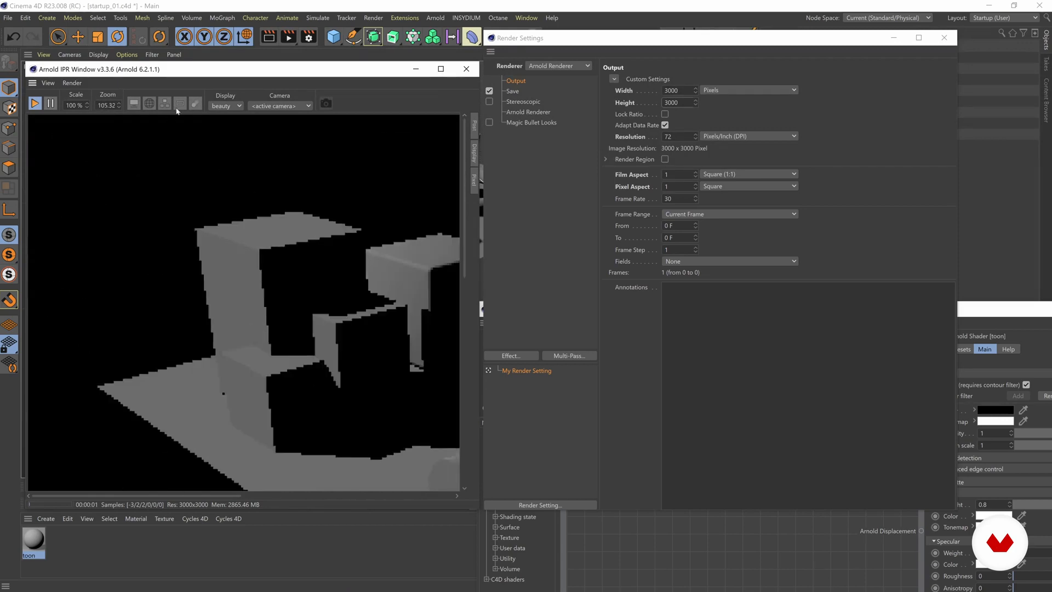
{"action": "left_click", "coordinate": [180, 103]}
{"action": "left_click_drag", "start_coordinate": [349, 412], "coordinate": [285, 399]}
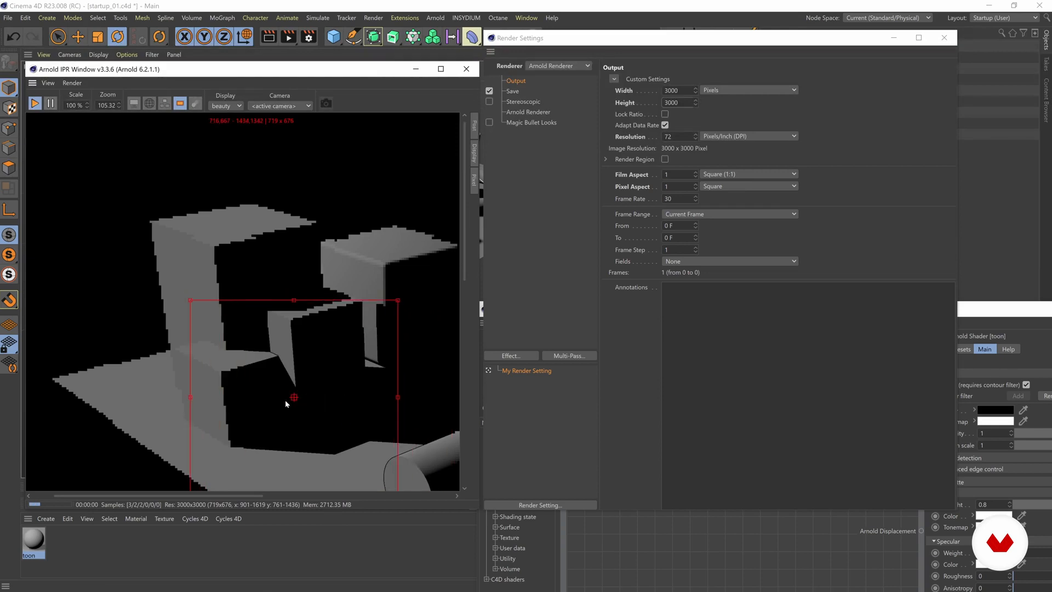
Examine the contour lines inside the render region up close, and check the contour filter width against the output resolution.
{"action": "scroll", "coordinate": [197, 337], "scroll_direction": "up", "scroll_amount": 2}
{"action": "scroll", "coordinate": [197, 340], "scroll_direction": "up", "scroll_amount": 8}
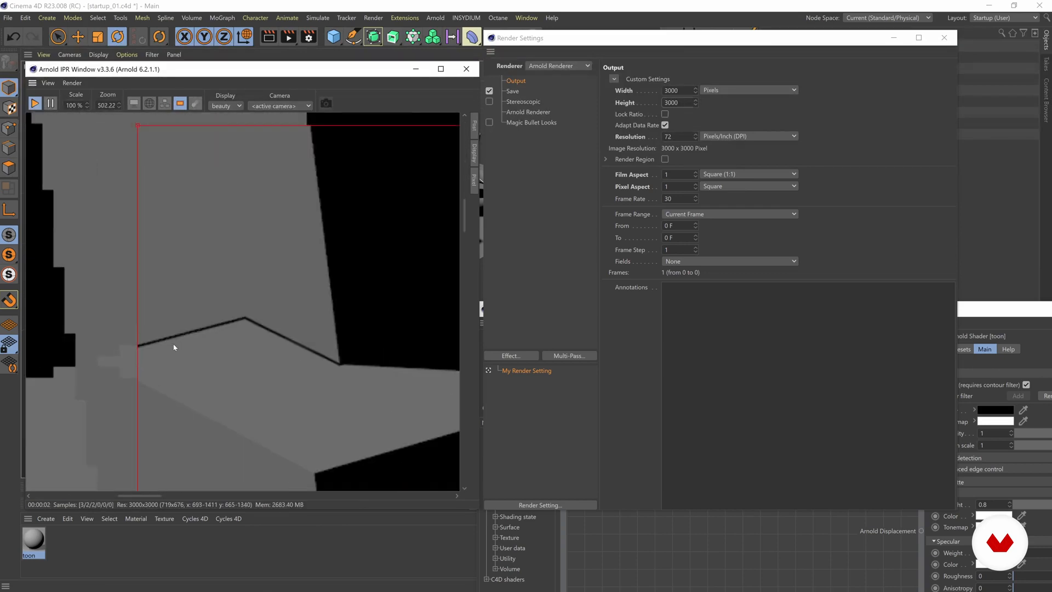
{"action": "scroll", "coordinate": [197, 329], "scroll_direction": "down", "scroll_amount": 8}
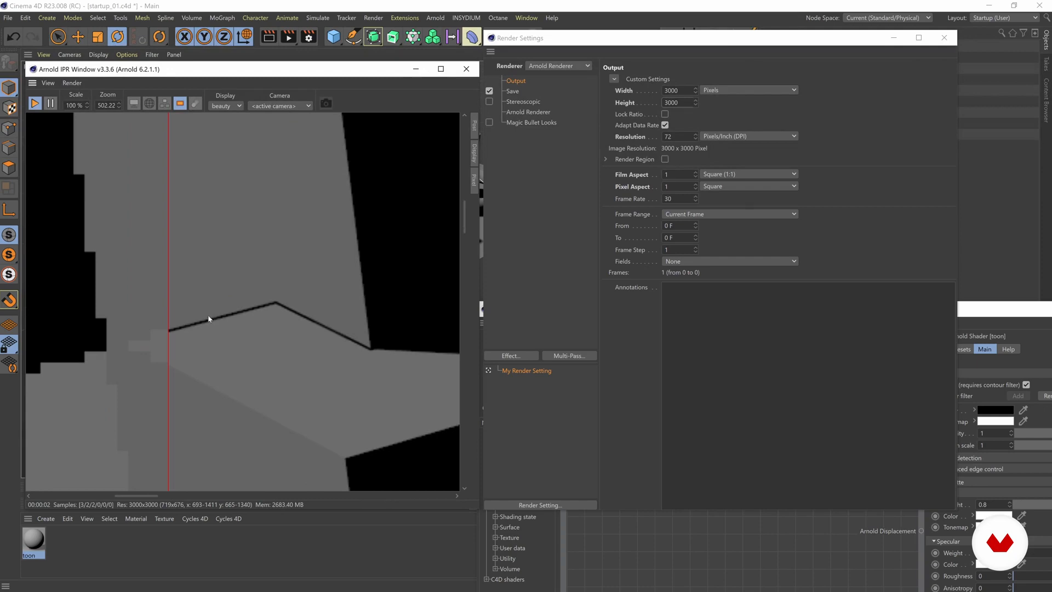
{"action": "scroll", "coordinate": [222, 322], "scroll_direction": "down", "scroll_amount": 7}
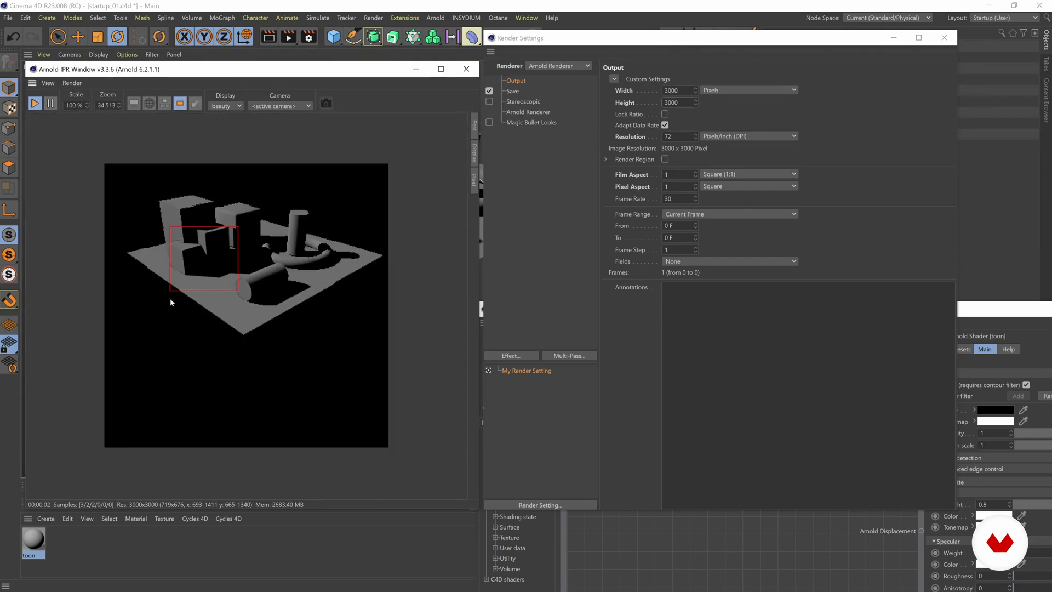
{"action": "scroll", "coordinate": [211, 257], "scroll_direction": "up", "scroll_amount": 5}
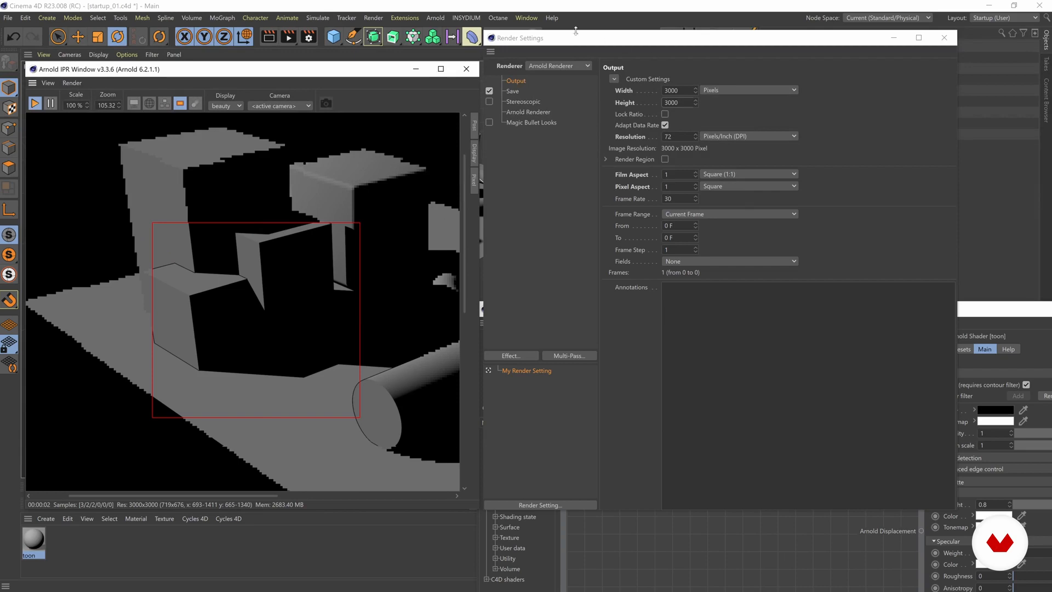
{"action": "left_click", "coordinate": [525, 112]}
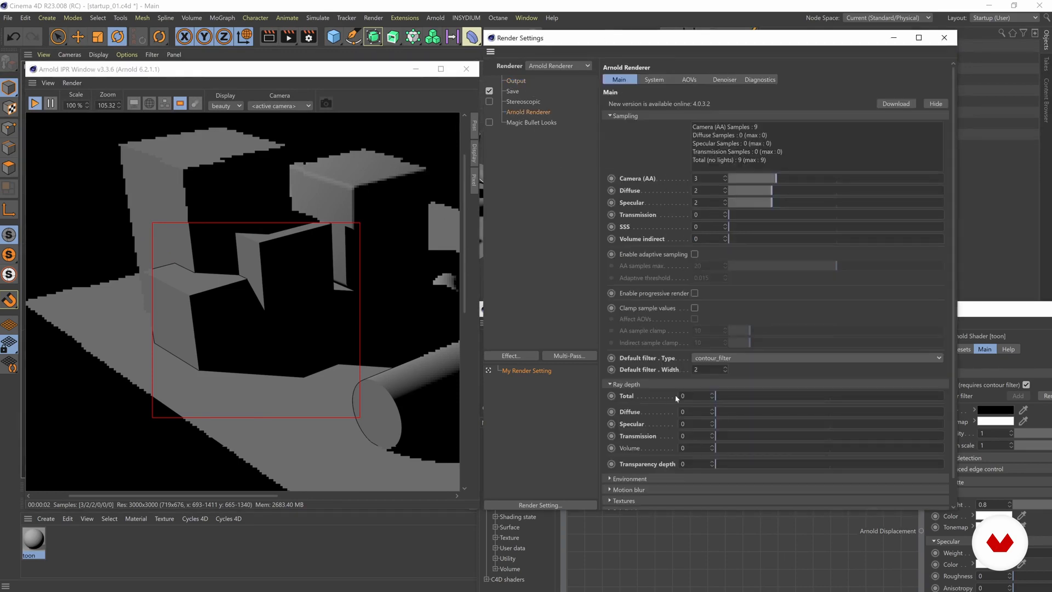
{"action": "left_click", "coordinate": [519, 82]}
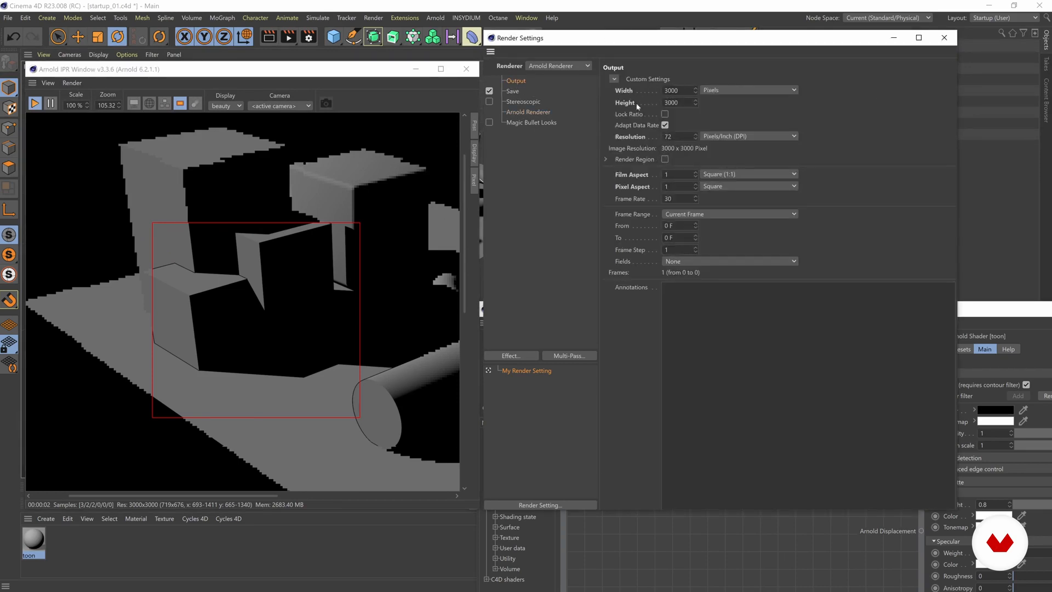
Try contour filter widths of 2.03 and 7, and examine the line thickness in the IPR render region.
{"action": "left_click", "coordinate": [536, 113]}
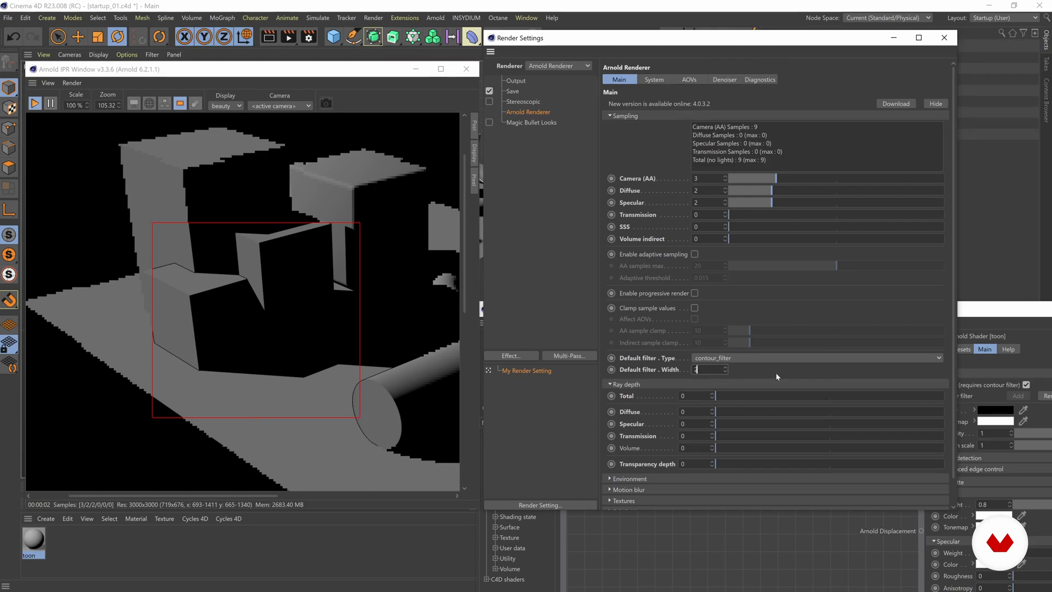
{"action": "type", "text": ".03"}
{"action": "key", "text": "Return"}
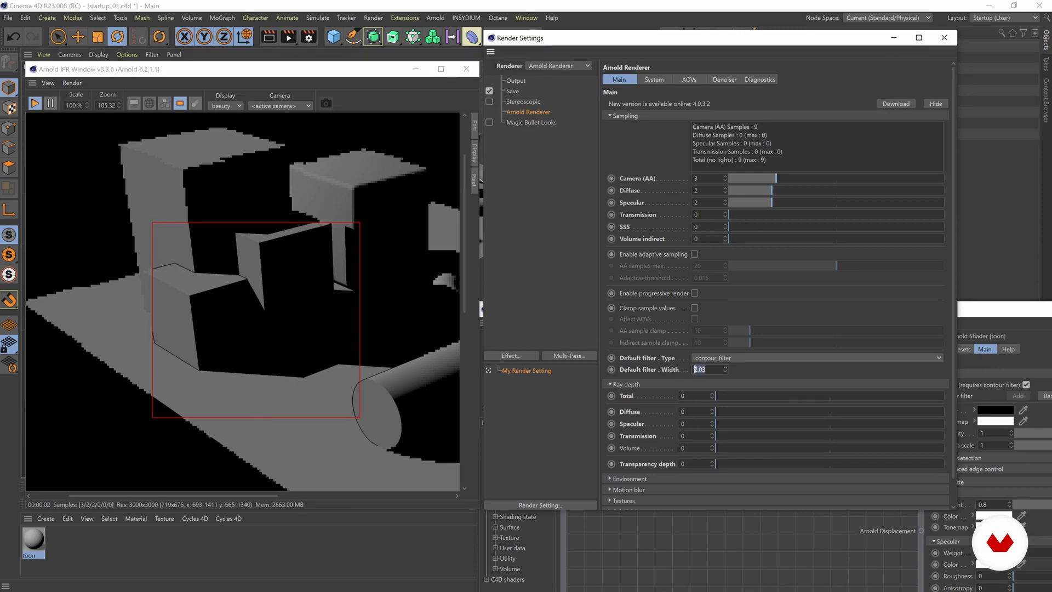
{"action": "type", "text": "7"}
{"action": "key", "text": "Return"}
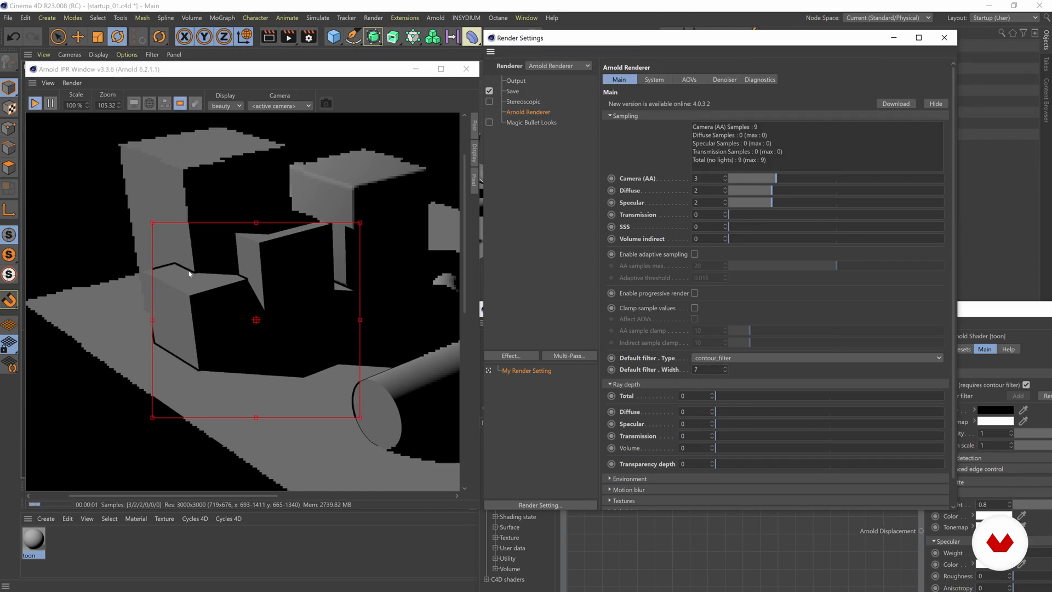
{"action": "scroll", "coordinate": [180, 270], "scroll_direction": "up", "scroll_amount": 8}
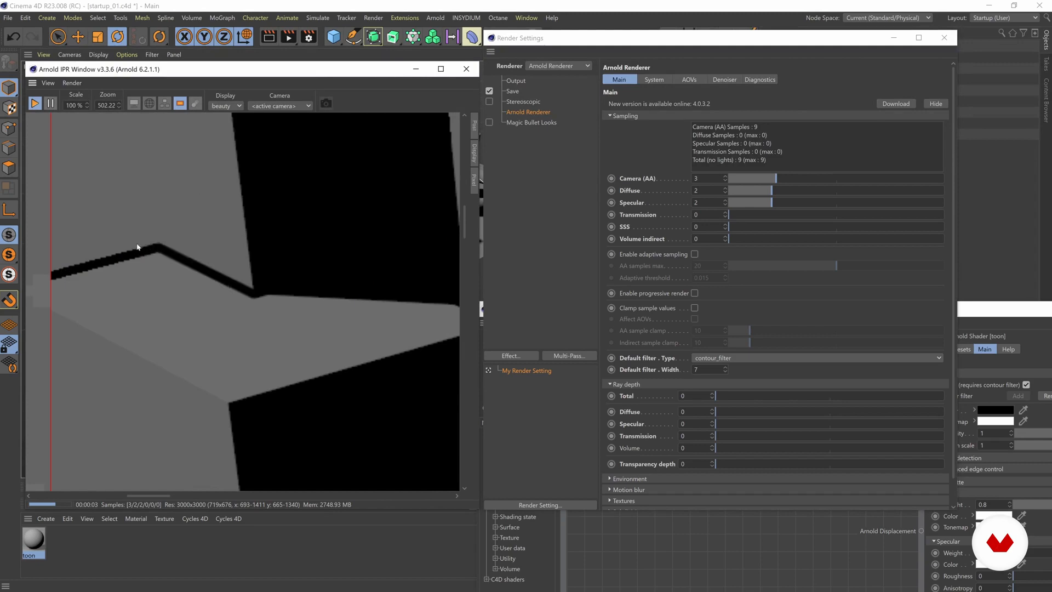
{"action": "scroll", "coordinate": [181, 260], "scroll_direction": "down", "scroll_amount": 9}
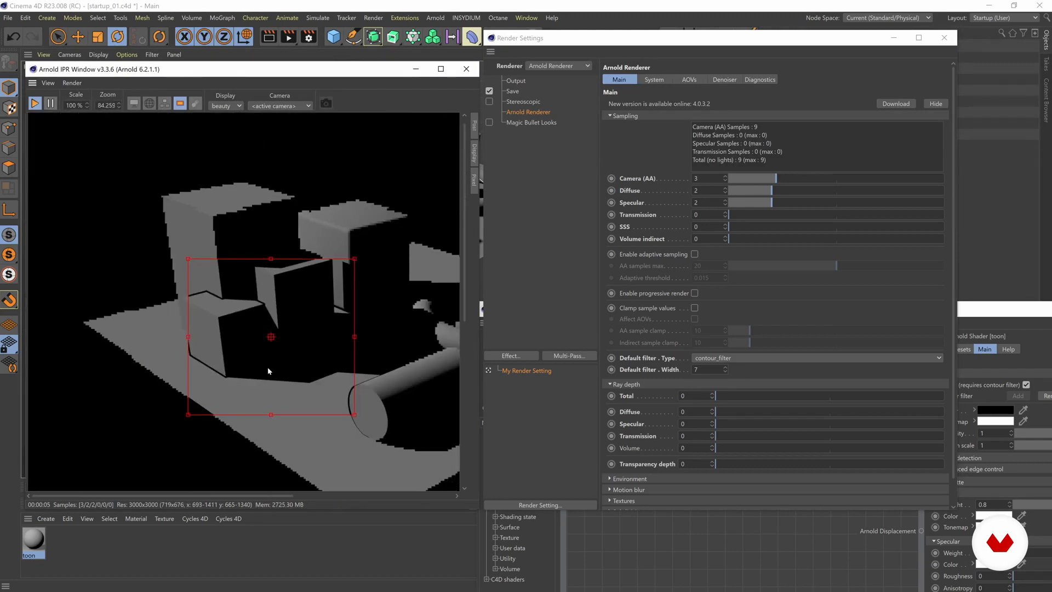
{"action": "scroll", "coordinate": [236, 337], "scroll_direction": "up", "scroll_amount": 2}
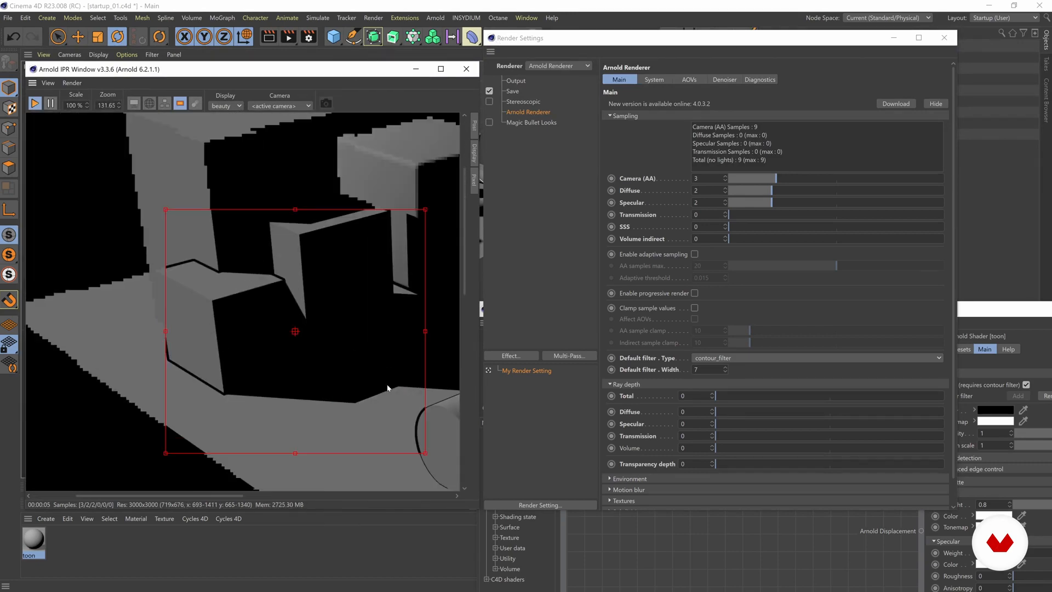
Set the contour filter width to 2 and review the lines in the IPR preview.
{"action": "left_click_drag", "start_coordinate": [705, 369], "coordinate": [617, 371]}
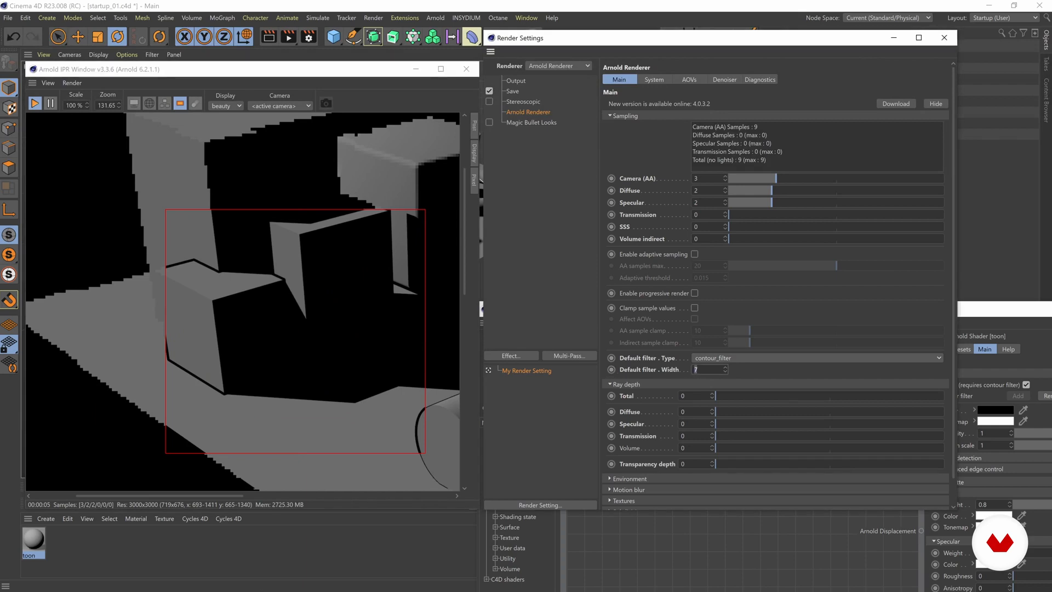
{"action": "type", "text": "2"}
{"action": "key", "text": "Return"}
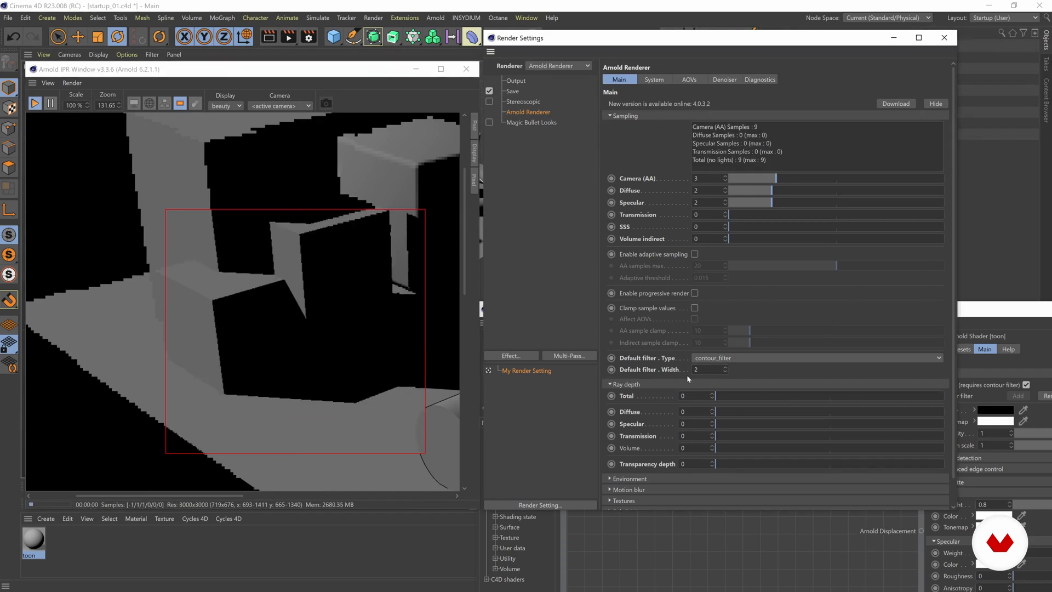
{"action": "scroll", "coordinate": [236, 287], "scroll_direction": "down", "scroll_amount": 2}
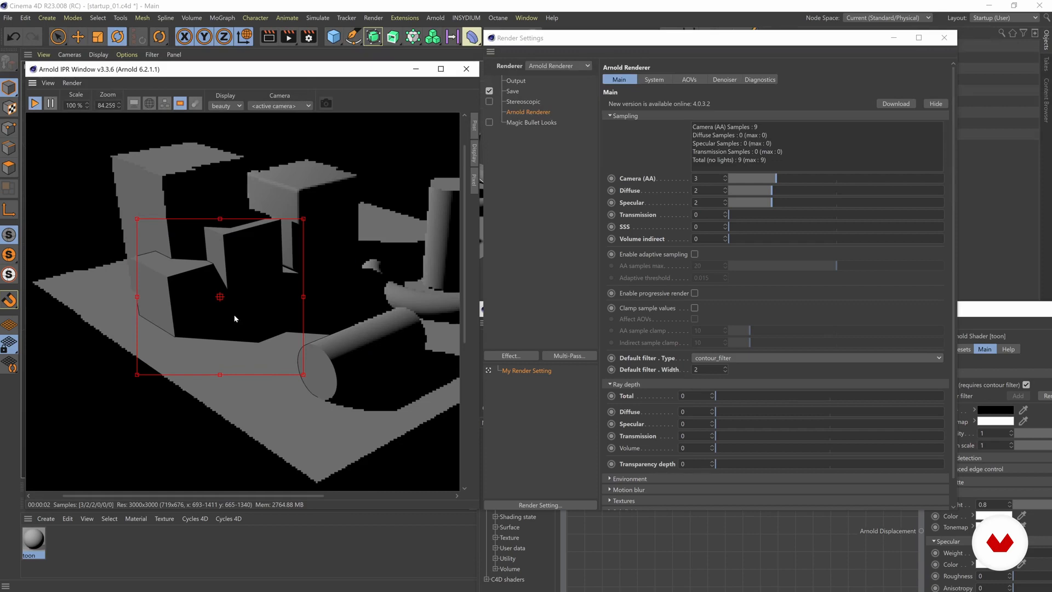
Set the output resolution to 1000 x 1000 pixels, turn off the IPR render region and close the render settings.
{"action": "left_click", "coordinate": [513, 81]}
{"action": "double_click", "coordinate": [666, 90]}
{"action": "type", "text": "1000"}
{"action": "key", "text": "Tab"}
{"action": "type", "text": "1000"}
{"action": "key", "text": "Return"}
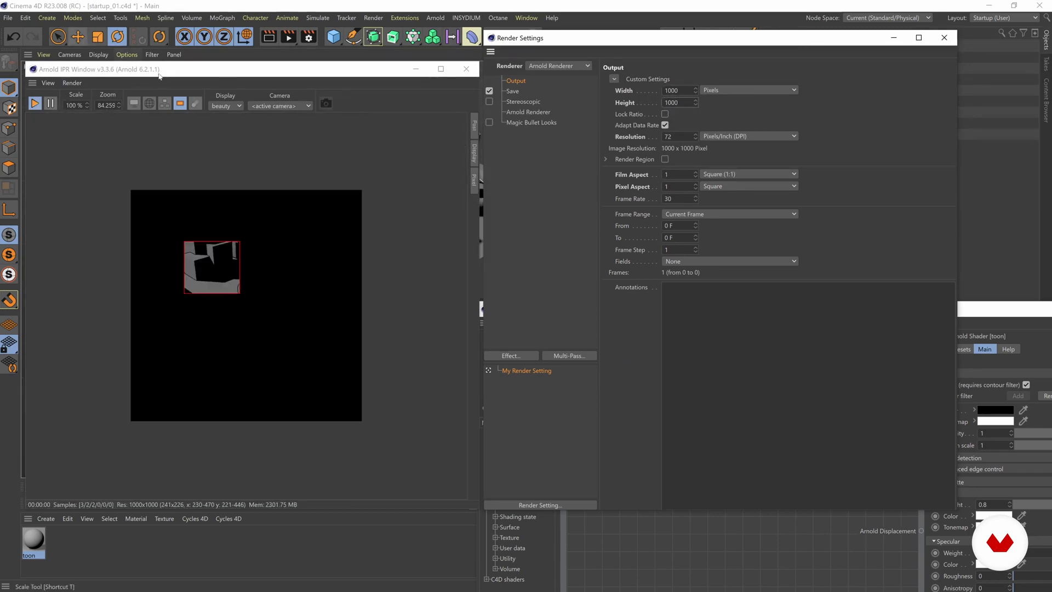
{"action": "left_click", "coordinate": [180, 104]}
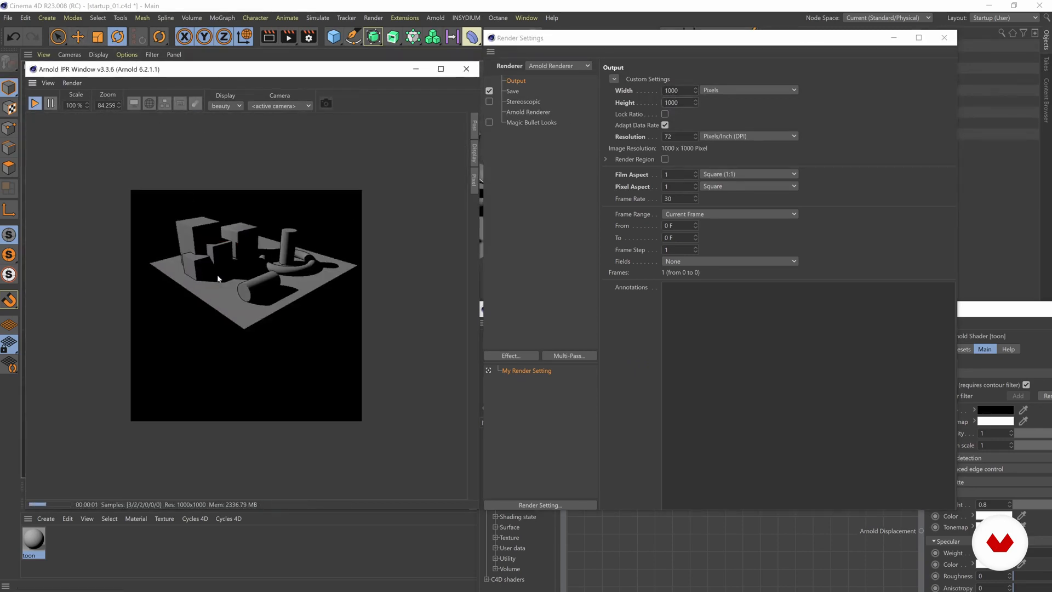
{"action": "left_click", "coordinate": [944, 37]}
Move the IPR window clear of the controls above it and reframe the perspective view closer to the primitives.
{"action": "left_click_drag", "start_coordinate": [329, 70], "coordinate": [325, 102]}
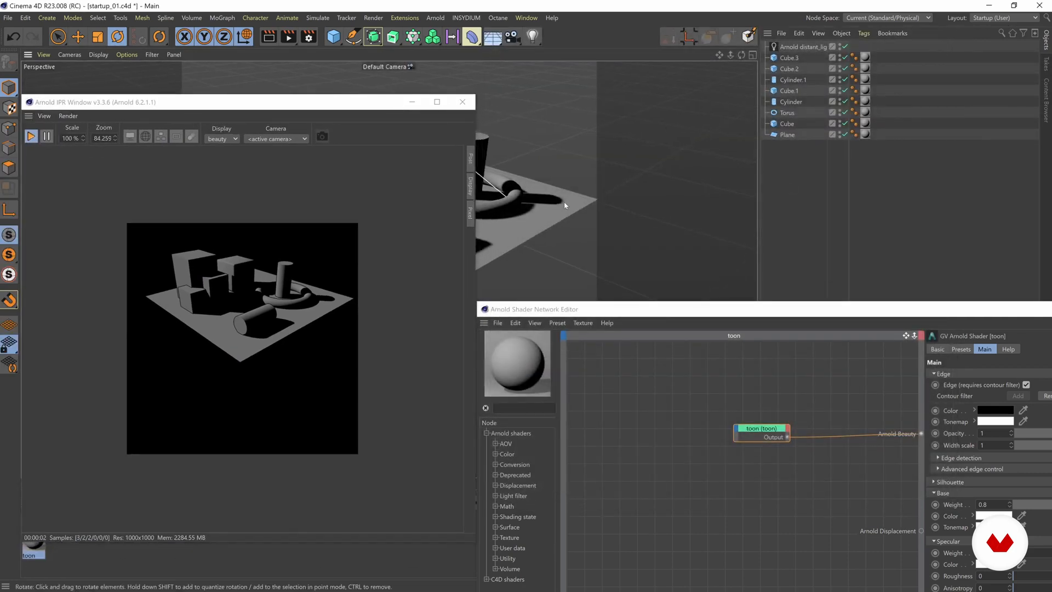
{"action": "middle_click_drag", "start_coordinate": [564, 206], "coordinate": [558, 239], "text": "alt"}
{"action": "right_click_drag", "start_coordinate": [558, 238], "coordinate": [594, 232], "text": "alt"}
{"action": "middle_click_drag", "start_coordinate": [571, 228], "coordinate": [620, 225], "text": "alt"}
{"action": "right_click_drag", "start_coordinate": [541, 226], "coordinate": [565, 224], "text": "alt"}
{"action": "middle_click_drag", "start_coordinate": [553, 219], "coordinate": [578, 219], "text": "alt"}
{"action": "right_click_drag", "start_coordinate": [578, 219], "coordinate": [570, 222], "text": "alt"}
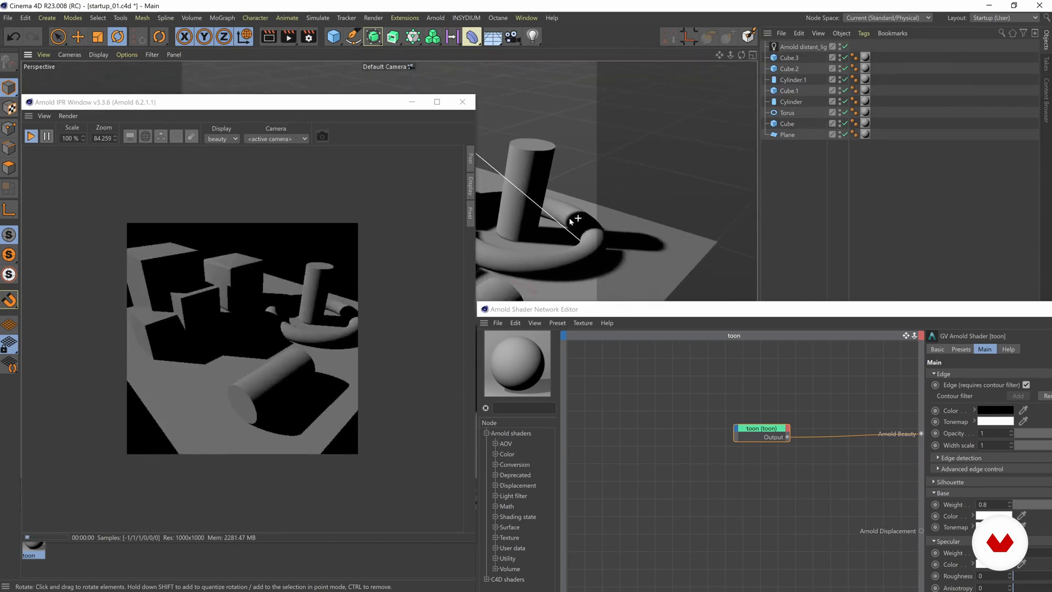
{"action": "scroll", "coordinate": [147, 347], "scroll_direction": "up", "scroll_amount": 1}
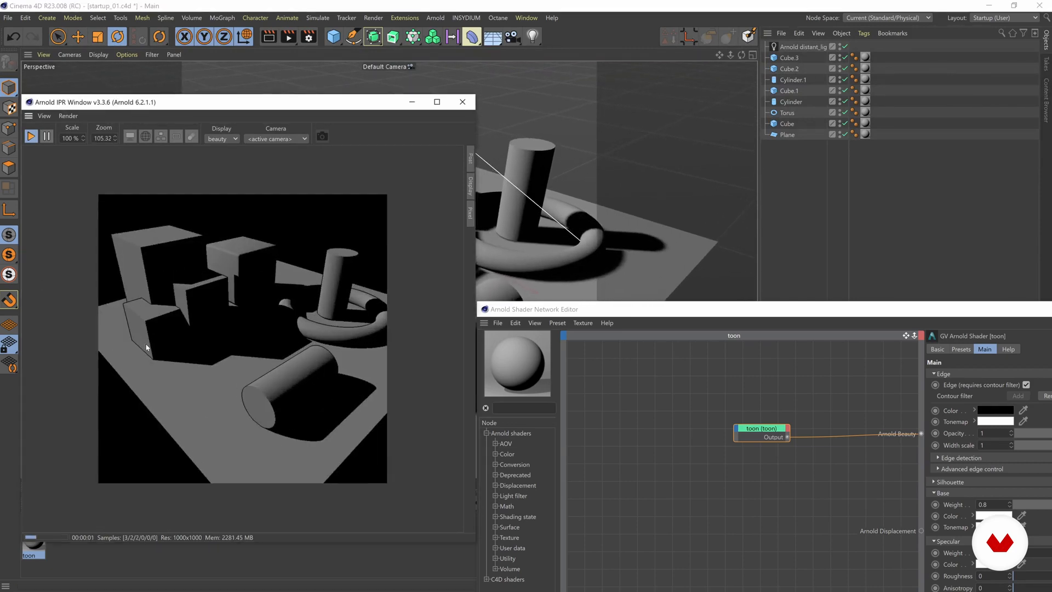